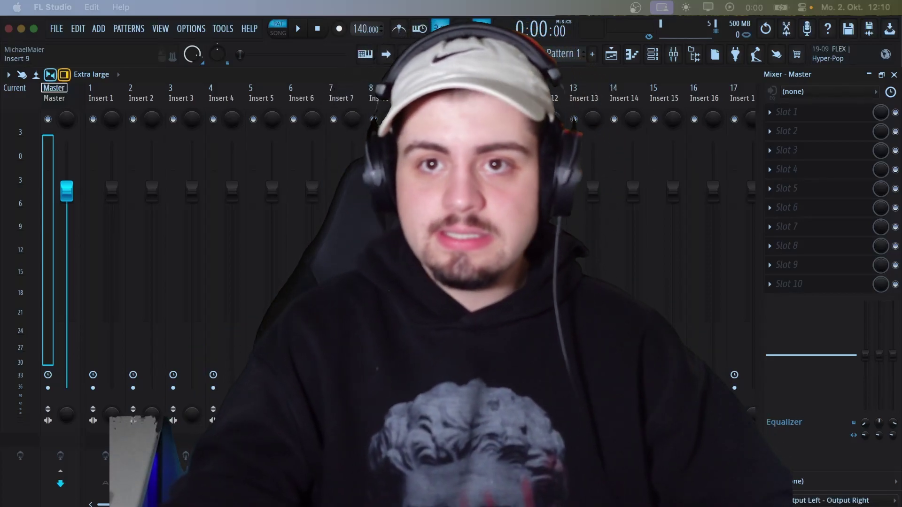
{"action": "scroll", "coordinate": [417, 235], "scroll_direction": "right", "scroll_amount": 1}
{"action": "scroll", "coordinate": [417, 234], "scroll_direction": "left", "scroll_amount": 1}
{"action": "scroll", "coordinate": [417, 235], "scroll_direction": "right", "scroll_amount": 1}
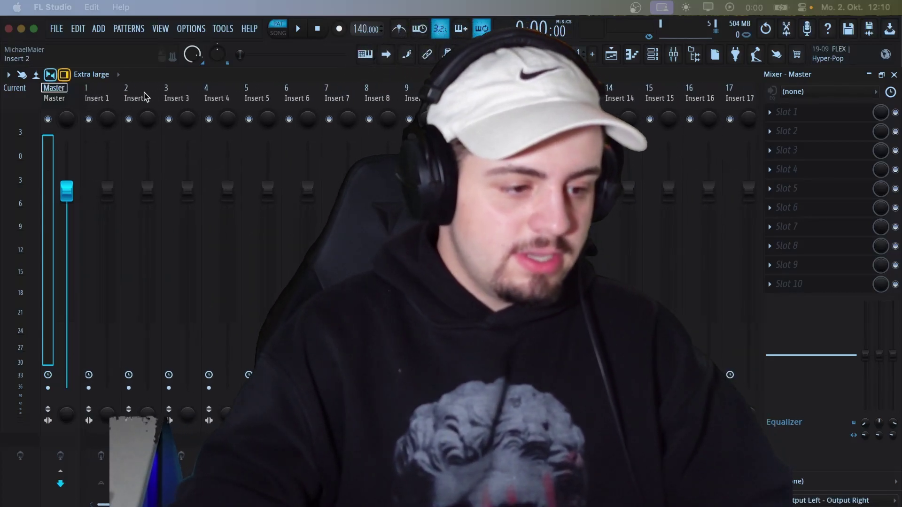
- Set the mixer volumes of Insert 1 to 2.0 dB, Insert 2 to -2.0, Insert 3 to -6.0, Insert 4 to -7.6 and Insert 5 to 2.1 dB
{"action": "left_click", "coordinate": [96, 96]}
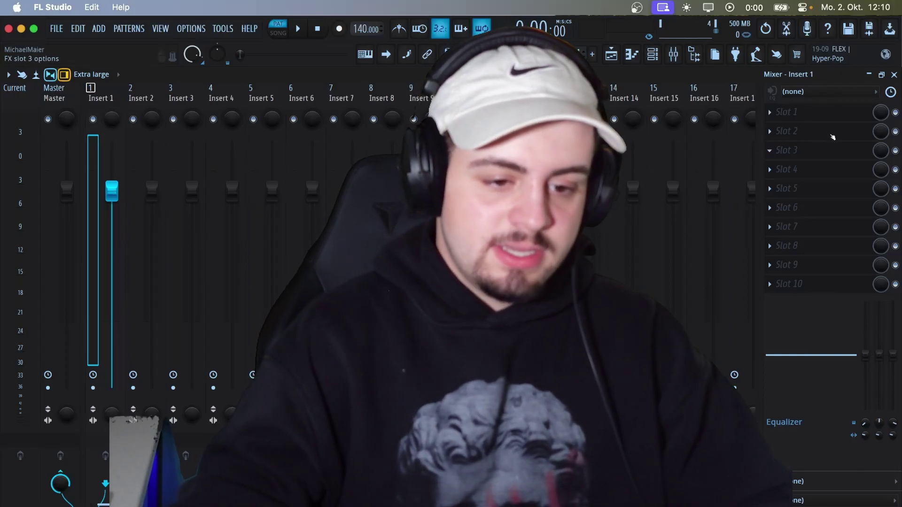
{"action": "left_click", "coordinate": [850, 118]}
{"action": "left_click", "coordinate": [851, 118]}
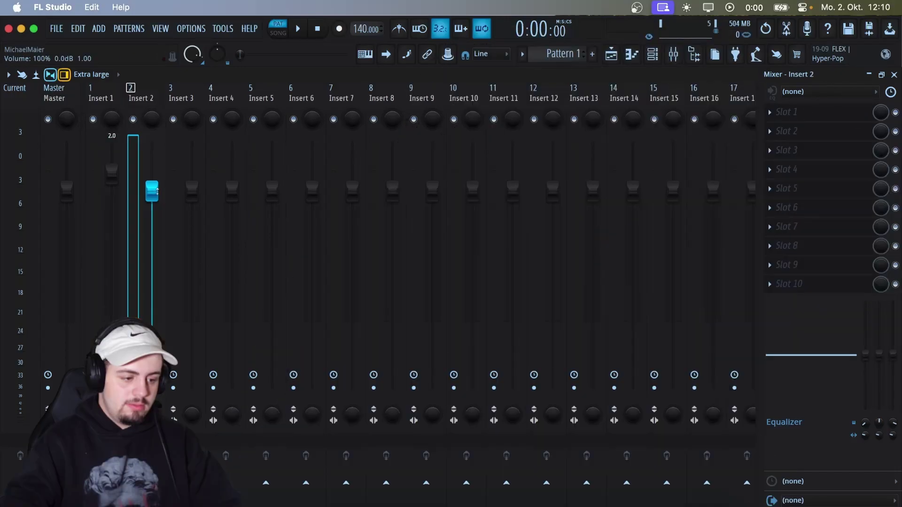
{"action": "left_click_drag", "start_coordinate": [157, 192], "coordinate": [157, 195]}
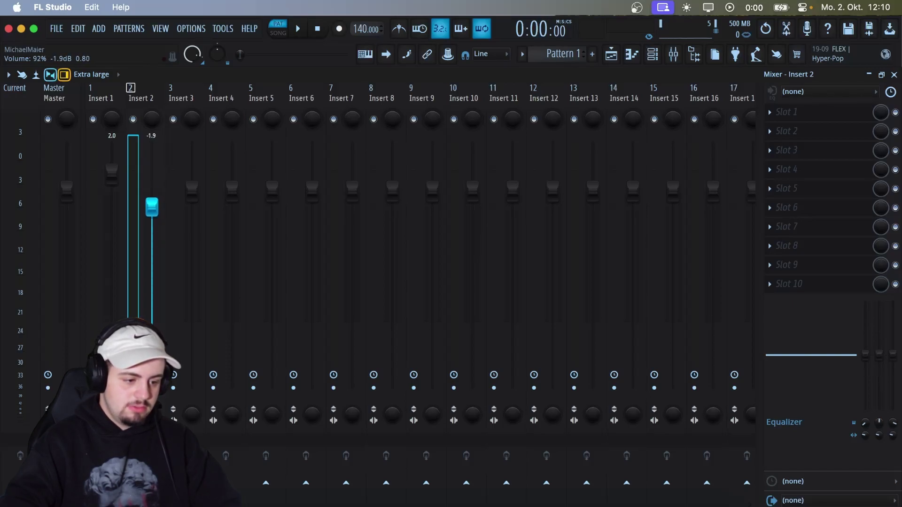
{"action": "left_click", "coordinate": [187, 154]}
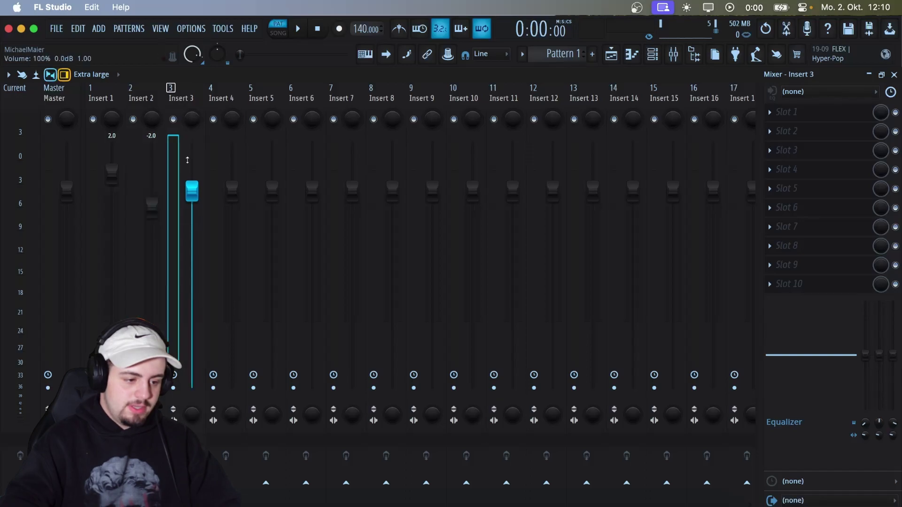
{"action": "left_click_drag", "start_coordinate": [187, 185], "coordinate": [187, 213]}
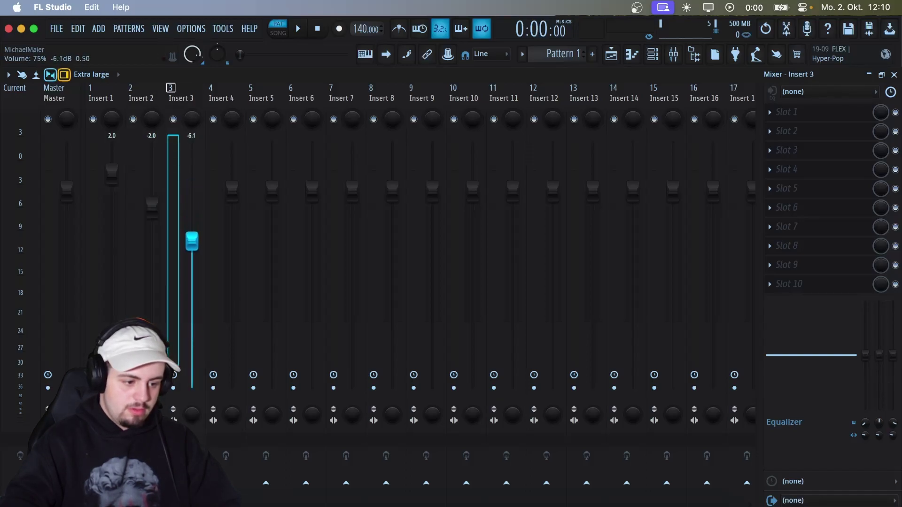
{"action": "left_click_drag", "start_coordinate": [223, 191], "coordinate": [224, 252]}
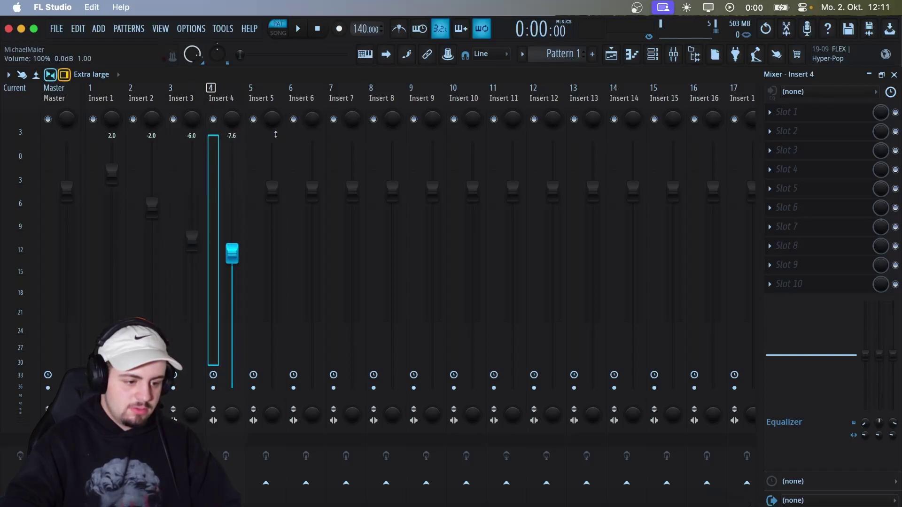
{"action": "left_click", "coordinate": [262, 212]}
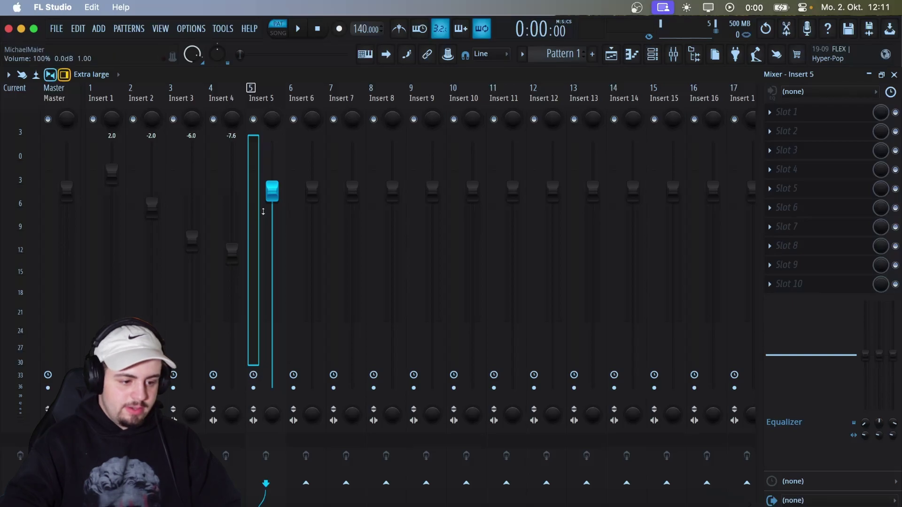
{"action": "left_click_drag", "start_coordinate": [275, 196], "coordinate": [275, 195]}
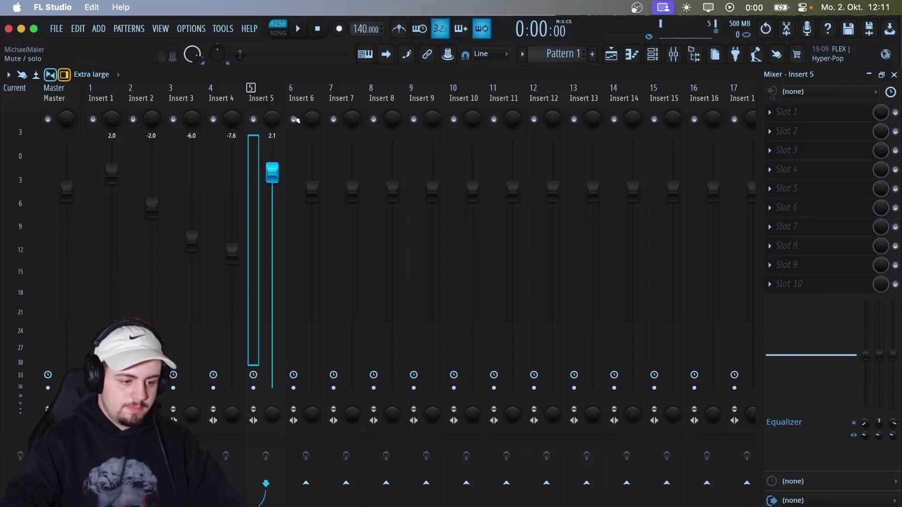
- Rename mixer track Insert 6 as bass and lower its volume to -2.7 dB
{"action": "right_click", "coordinate": [265, 94]}
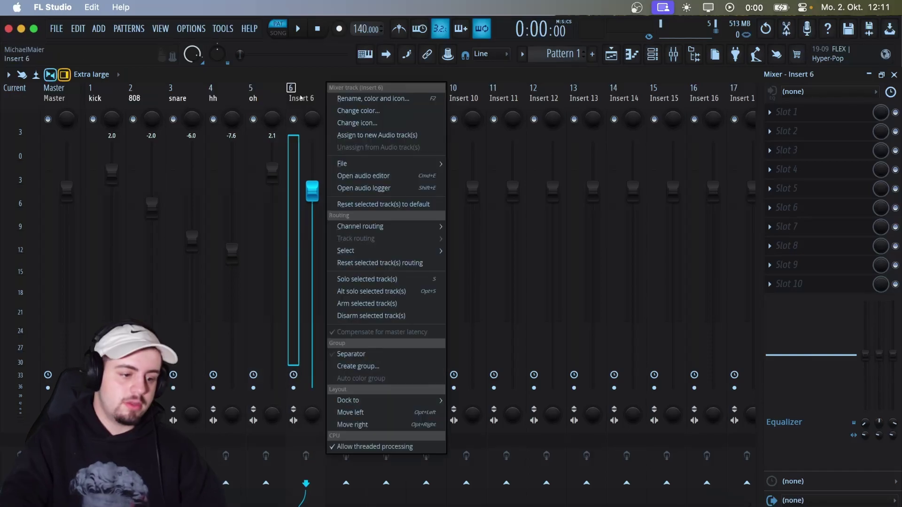
{"action": "left_click", "coordinate": [337, 98]}
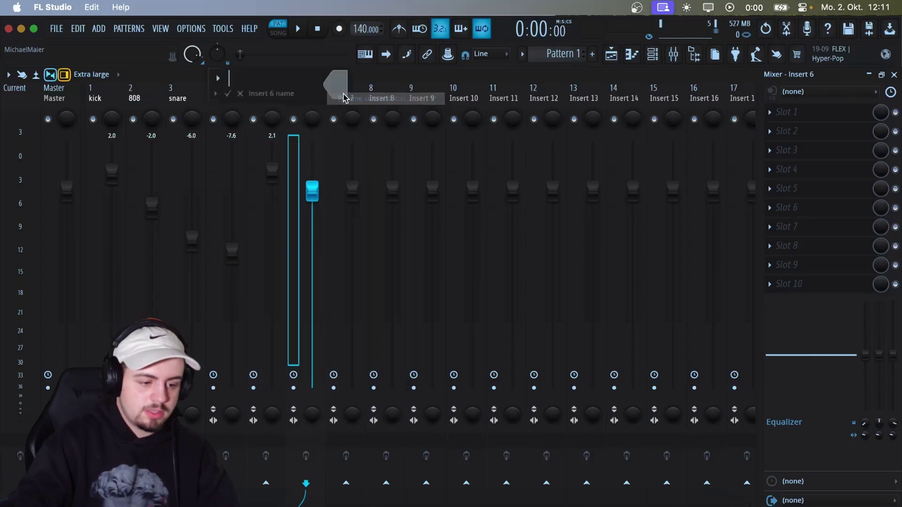
{"action": "type", "text": "bass"}
{"action": "key", "text": "Return"}
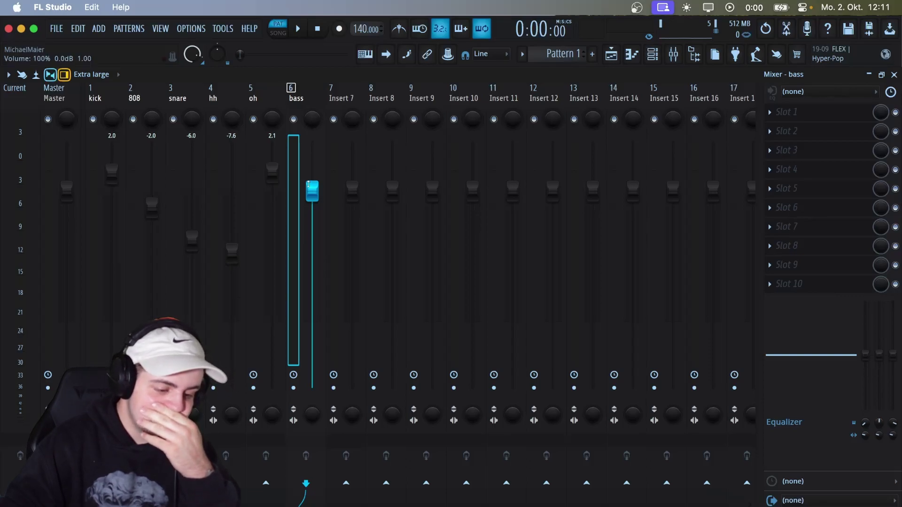
{"action": "left_click_drag", "start_coordinate": [308, 184], "coordinate": [308, 198]}
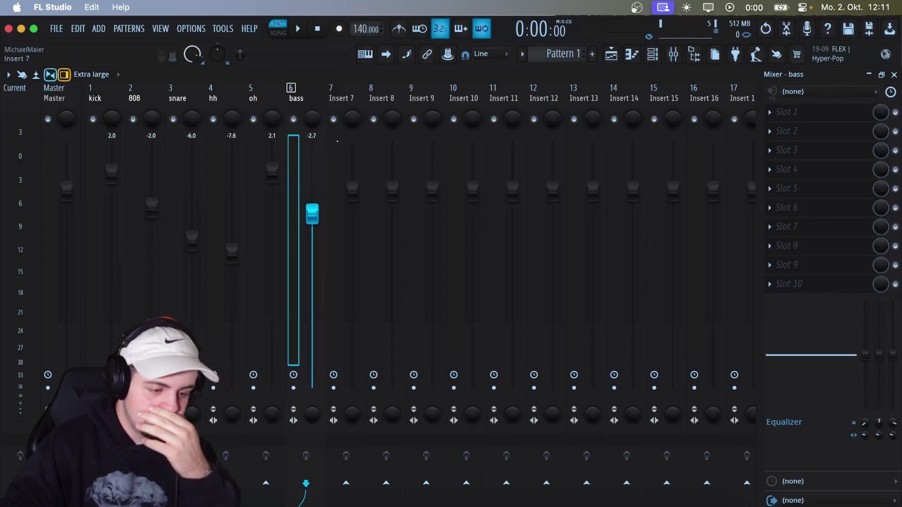
- Rename mixer track Insert 7 as mello and lower its volume to -9.2 dB
{"action": "left_click", "coordinate": [349, 101]}
{"action": "right_click", "coordinate": [350, 101]}
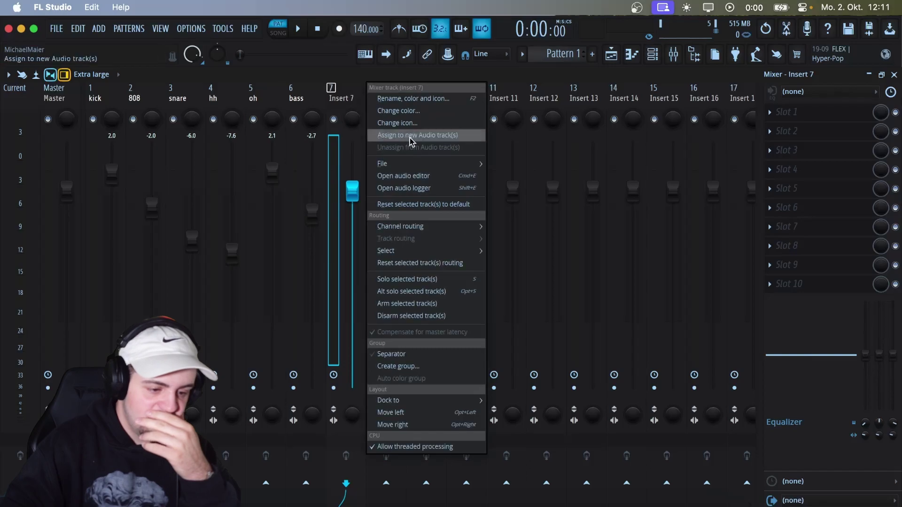
{"action": "left_click", "coordinate": [417, 94]}
{"action": "type", "text": "mello"}
{"action": "key", "text": "Return"}
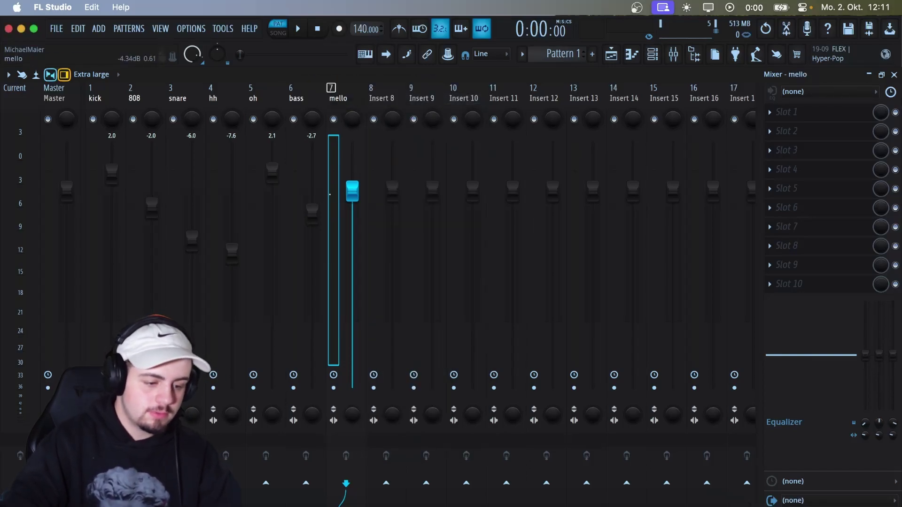
{"action": "left_click_drag", "start_coordinate": [345, 191], "coordinate": [345, 235]}
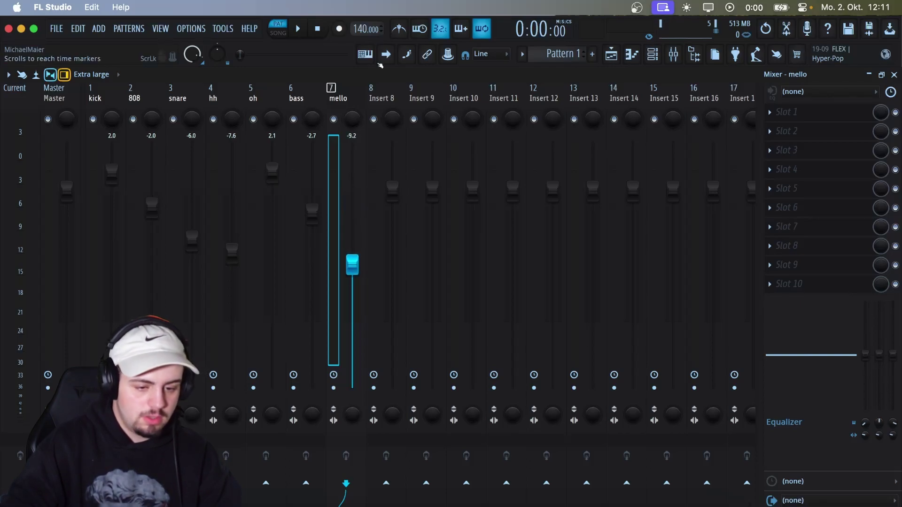
- Load Fruity Parametric EQ 2 into the first effect slot of the mello track
{"action": "left_click", "coordinate": [841, 117]}
{"action": "left_click", "coordinate": [835, 115]}
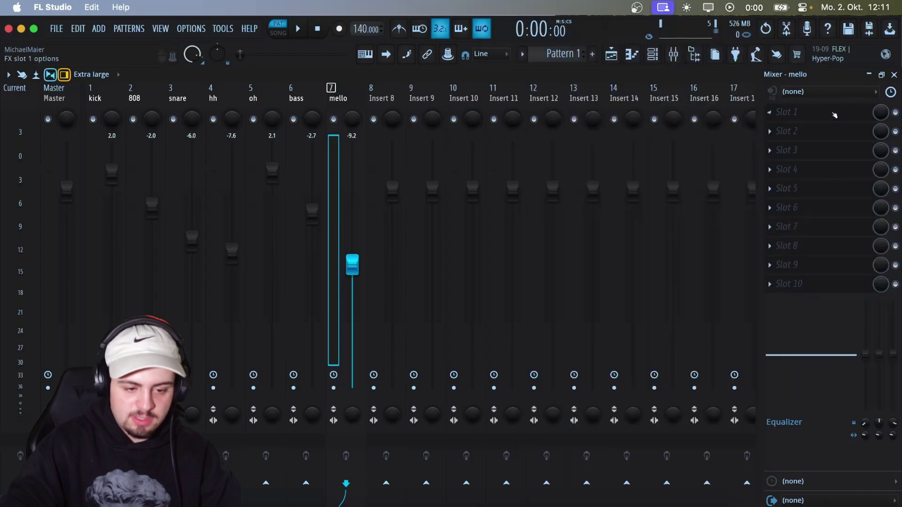
{"action": "middle_click", "coordinate": [829, 111]}
{"action": "middle_click", "coordinate": [845, 116]}
{"action": "middle_click", "coordinate": [841, 116]}
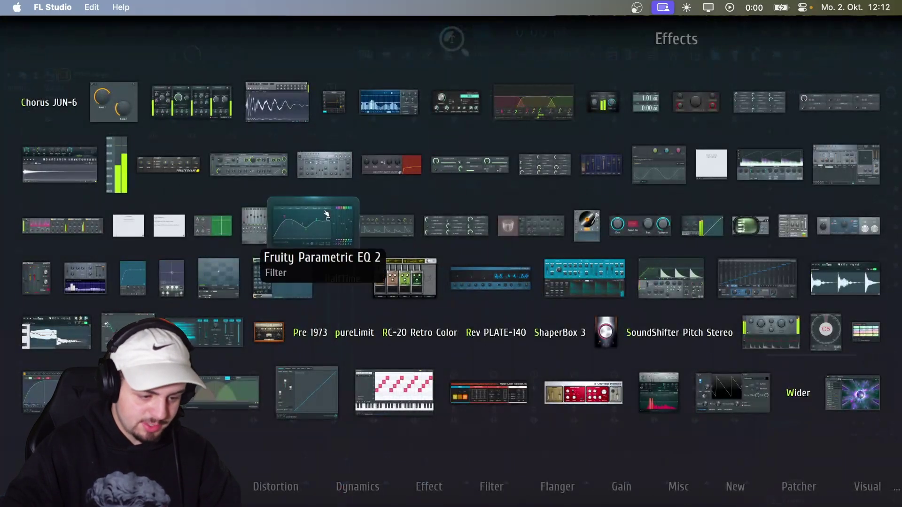
{"action": "left_click", "coordinate": [325, 236]}
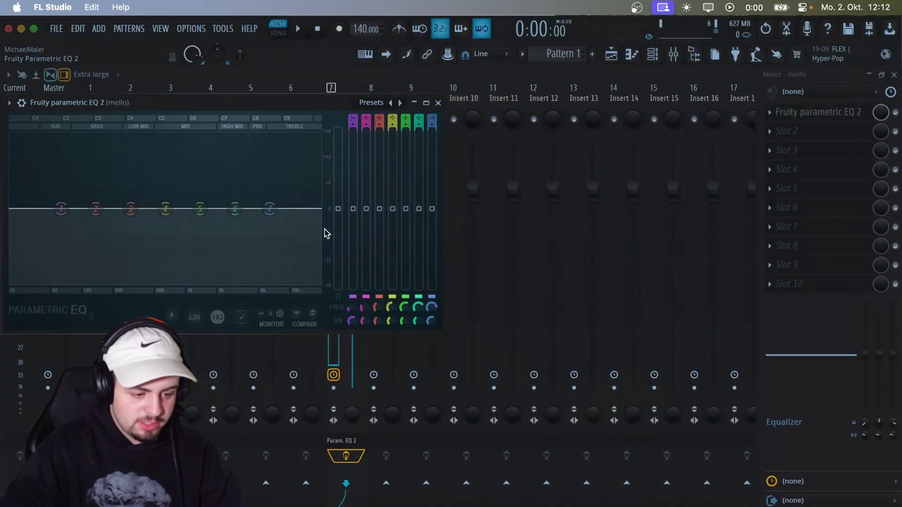
- Apply the 20Hz + 18kHz cut preset to the mello EQ and raise its band 1 high pass to about 274 Hz
{"action": "left_click", "coordinate": [400, 103]}
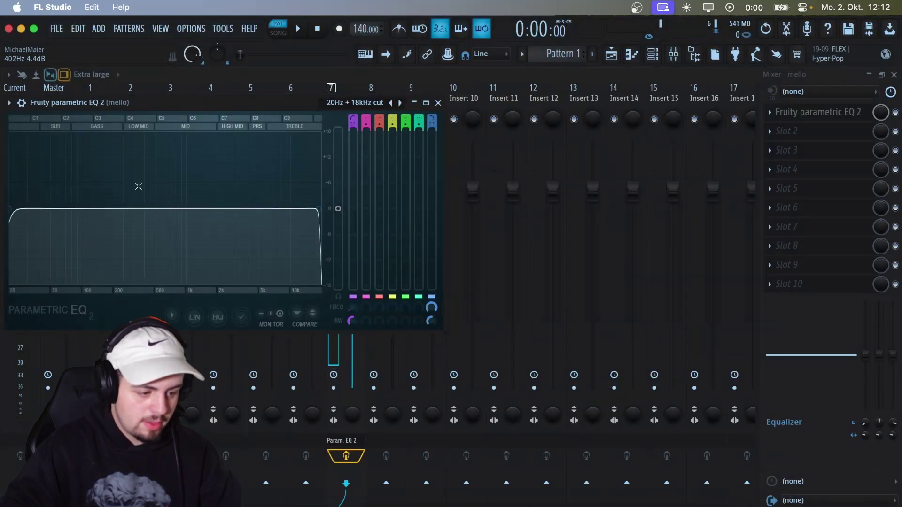
{"action": "left_click_drag", "start_coordinate": [21, 208], "coordinate": [147, 208]}
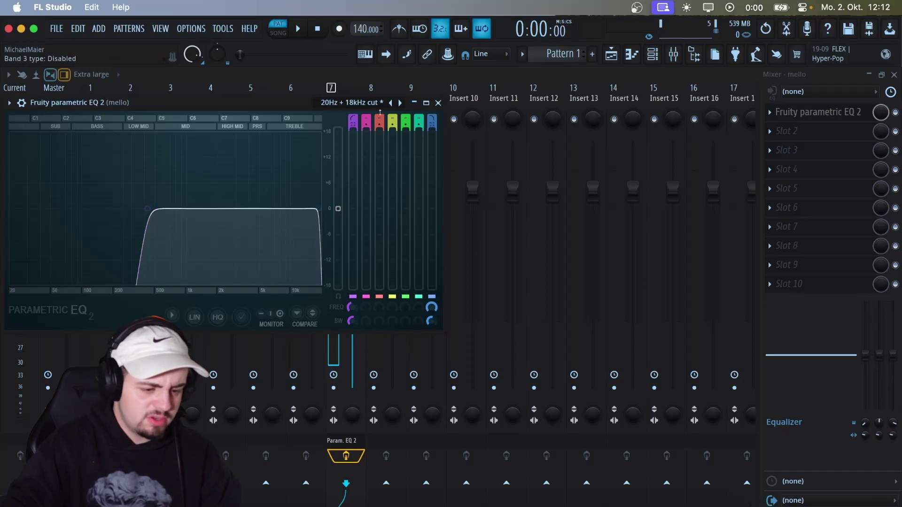
{"action": "left_click", "coordinate": [438, 103]}
{"action": "left_click", "coordinate": [804, 117]}
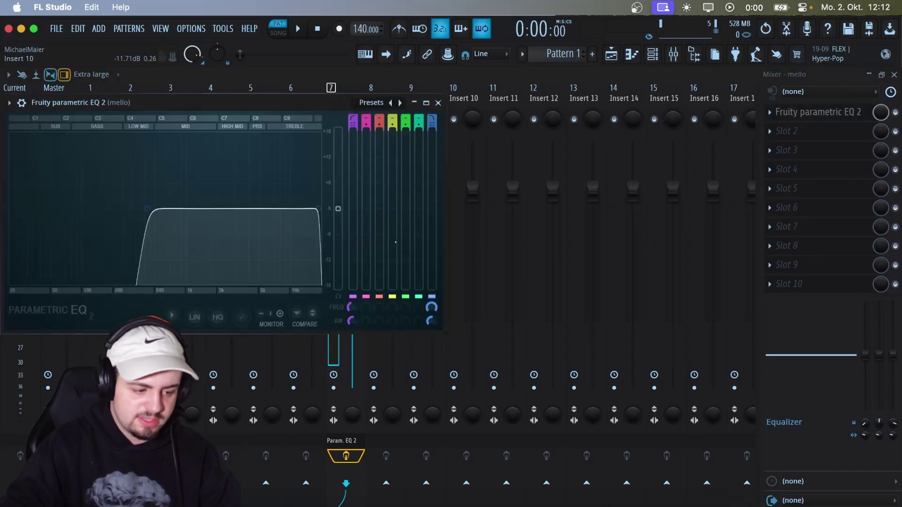
{"action": "left_click_drag", "start_coordinate": [147, 206], "coordinate": [130, 208]}
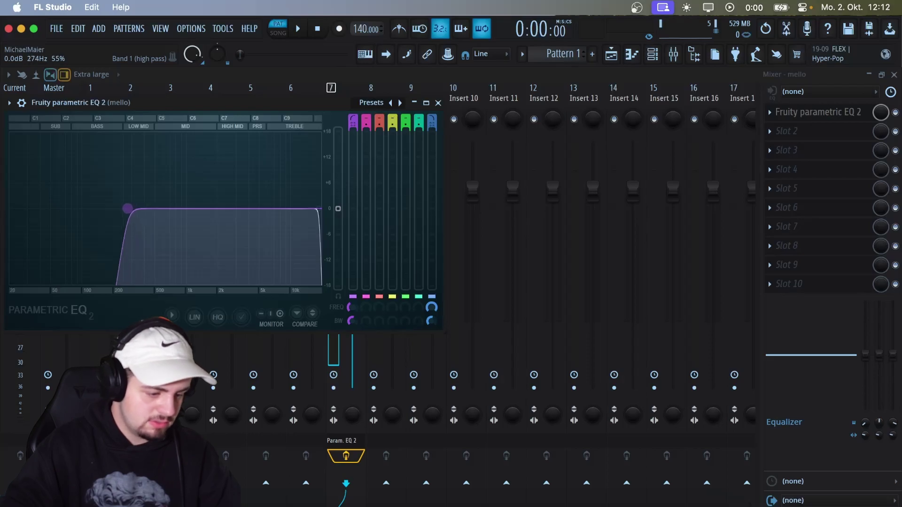
{"action": "left_click", "coordinate": [437, 102]}
{"action": "left_click", "coordinate": [439, 106]}
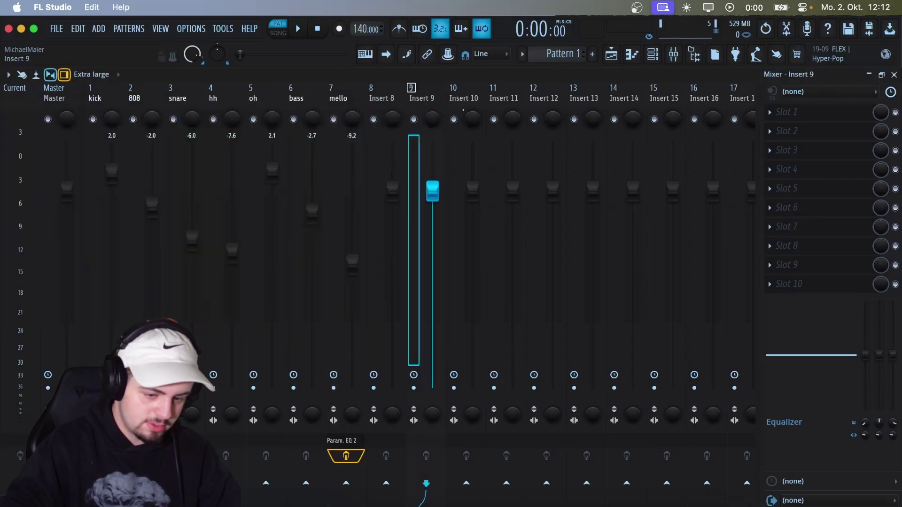
- Load Fruity Reeverb 2 into the second effect slot of the mello track and close its window
{"action": "left_click", "coordinate": [349, 103]}
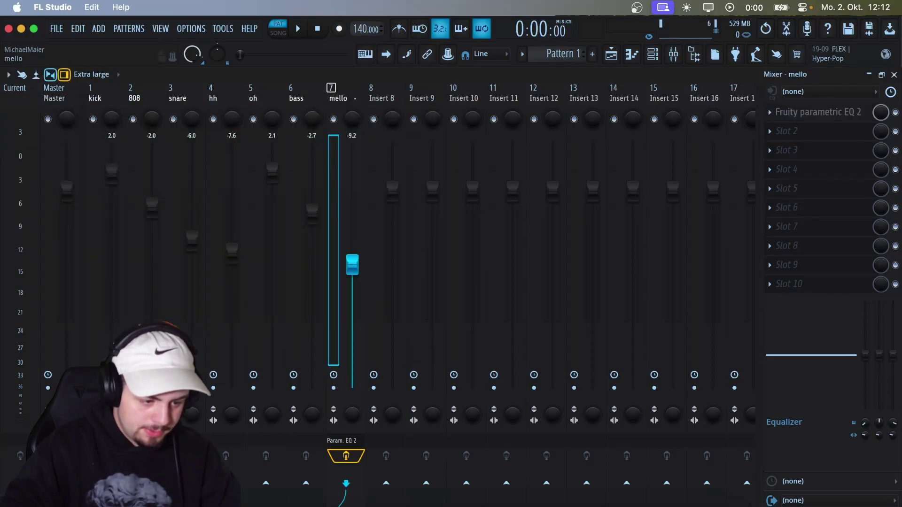
{"action": "left_click", "coordinate": [789, 131]}
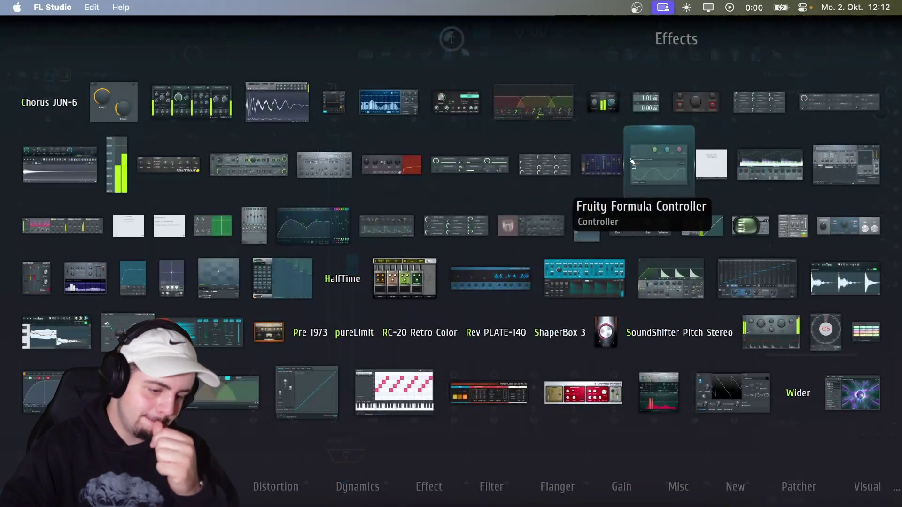
{"action": "left_click", "coordinate": [543, 235]}
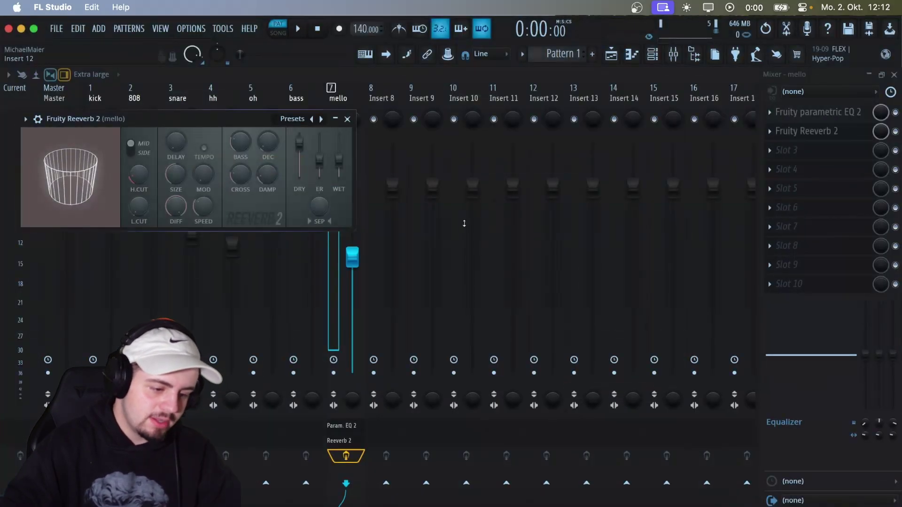
{"action": "left_click", "coordinate": [347, 119]}
- Load Soundgoodizer into the third effect slot of the mello track and Chorus JUN-6 into the fourth
{"action": "left_click", "coordinate": [830, 155]}
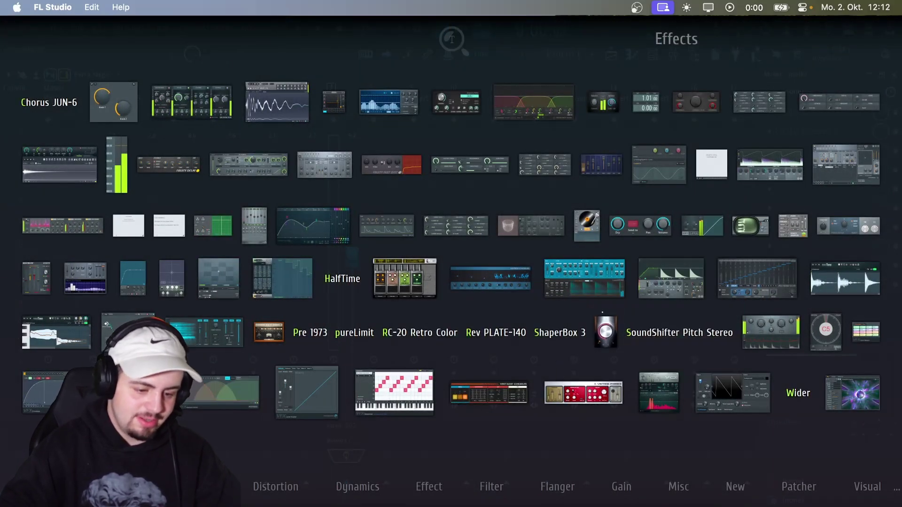
{"action": "left_click", "coordinate": [603, 328]}
{"action": "left_click", "coordinate": [116, 299]}
{"action": "left_click", "coordinate": [164, 135]}
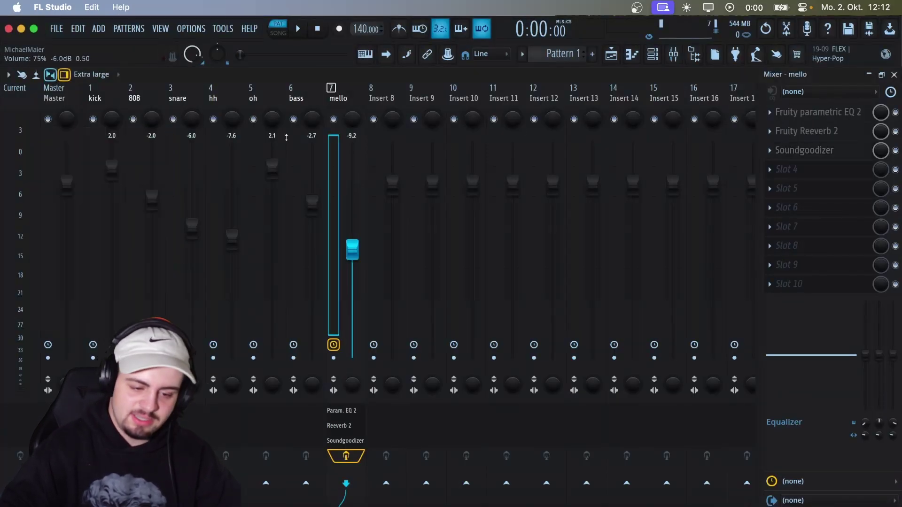
{"action": "left_click", "coordinate": [817, 170]}
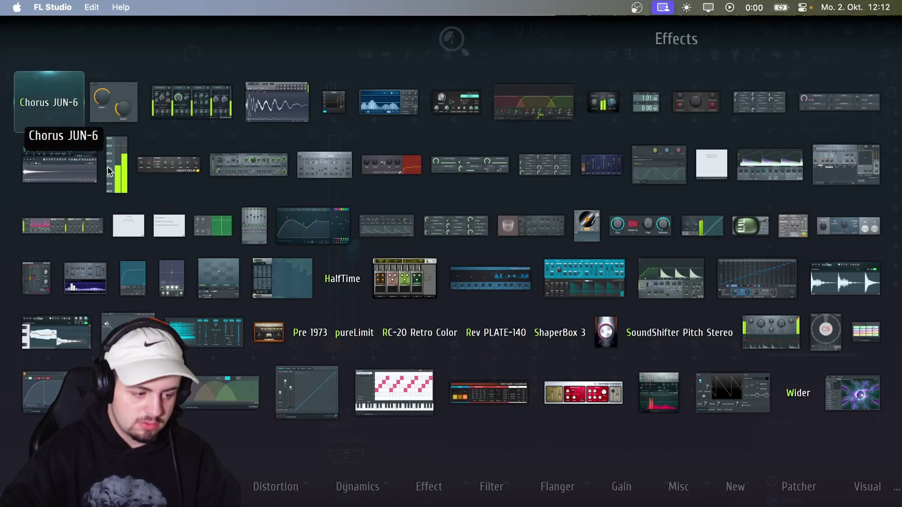
{"action": "left_click", "coordinate": [73, 113]}
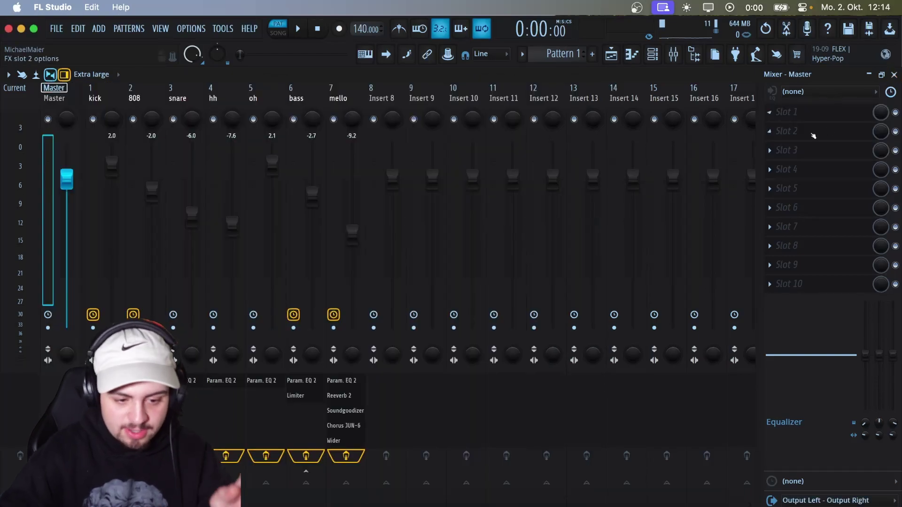
- Load pureLimit with the Hip Hop profile into effect slot 10 of the Master track and close its window
{"action": "left_click", "coordinate": [794, 284]}
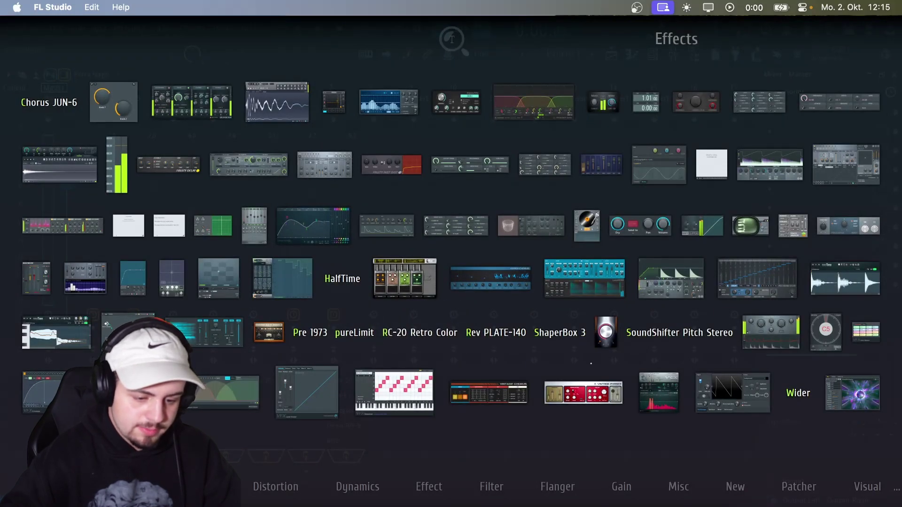
{"action": "left_click", "coordinate": [354, 333]}
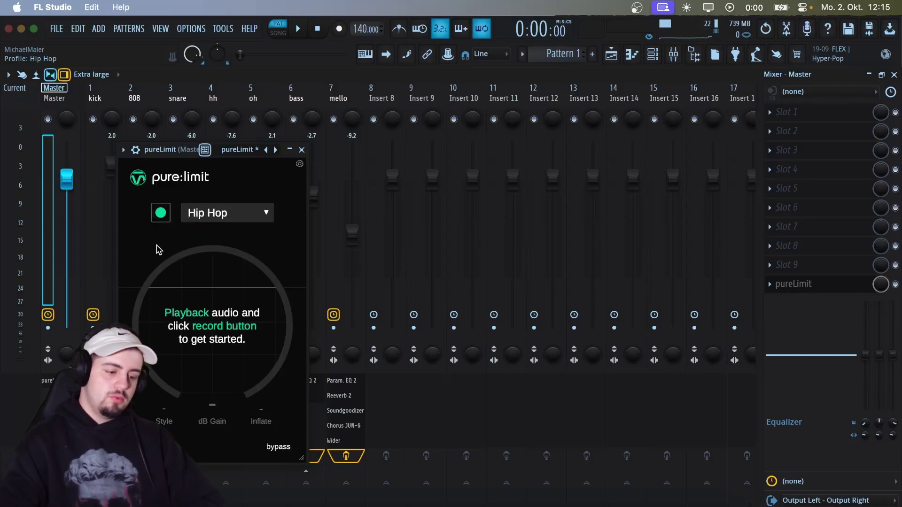
{"action": "left_click", "coordinate": [302, 150]}
{"action": "left_click", "coordinate": [788, 269]}
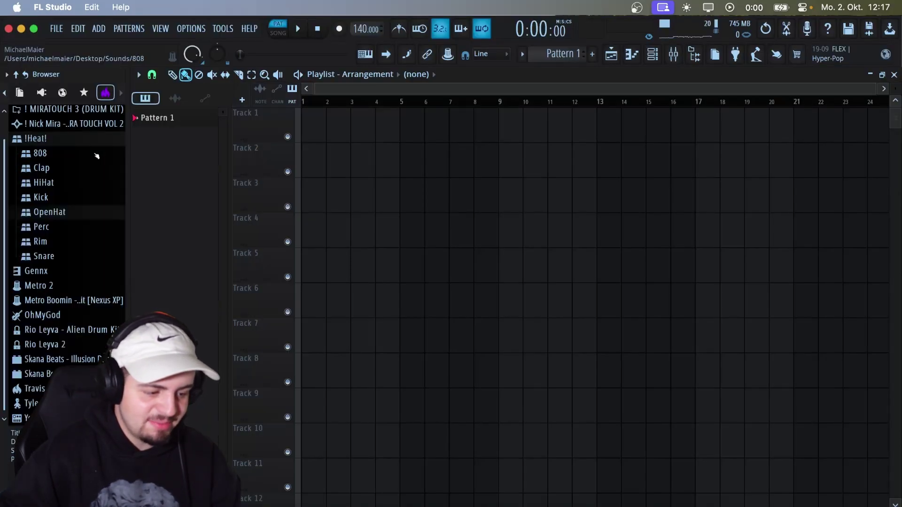
- Set up seven channels in the channel rack named Kick, 808, snare, hh, oh, bass and mello, routed to mixer tracks 1 to 7
{"action": "left_click", "coordinate": [652, 54]}
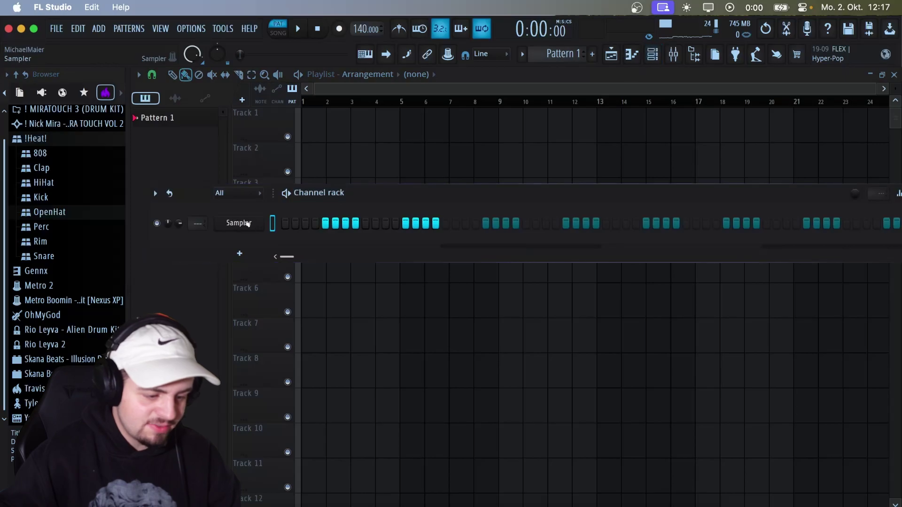
{"action": "right_click", "coordinate": [263, 219]}
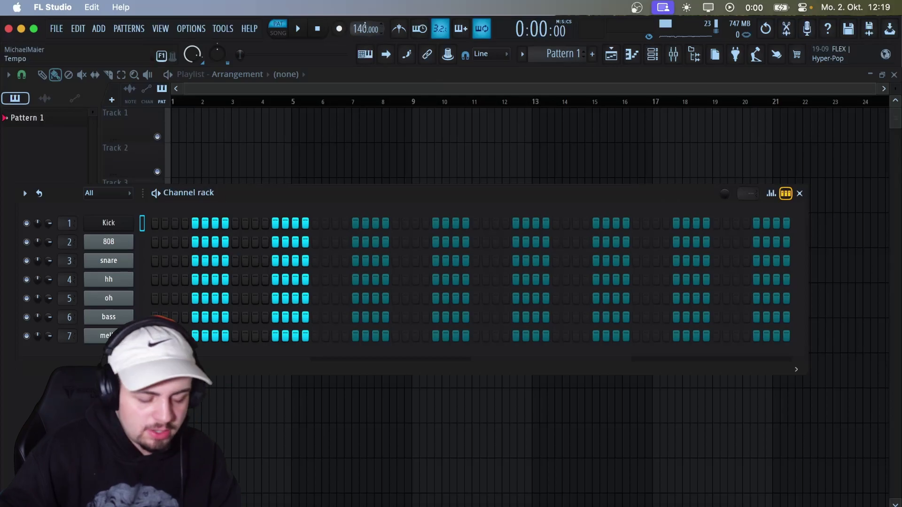
- Lower the top C#5 note of the first mello chord by an octave to C#4 in the piano roll
{"action": "left_click", "coordinate": [398, 30]}
{"action": "key", "text": "space"}
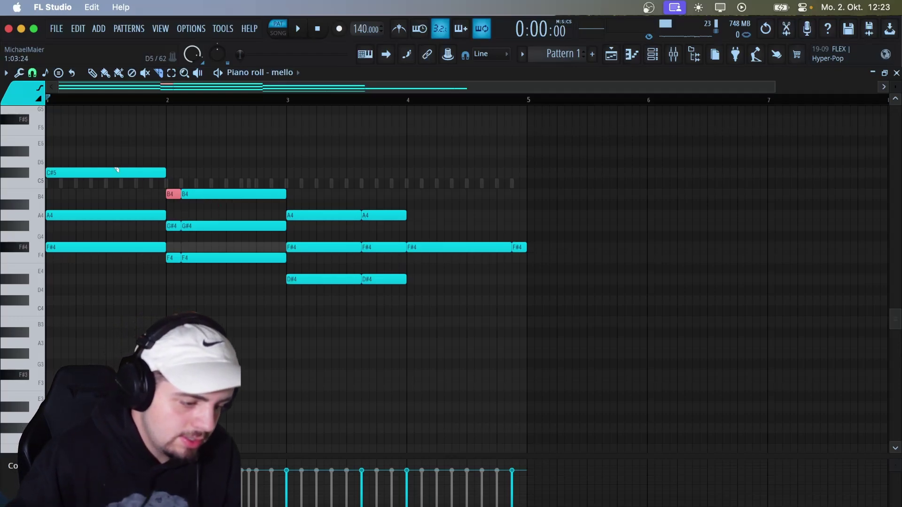
{"action": "left_click_drag", "start_coordinate": [133, 217], "coordinate": [136, 302]}
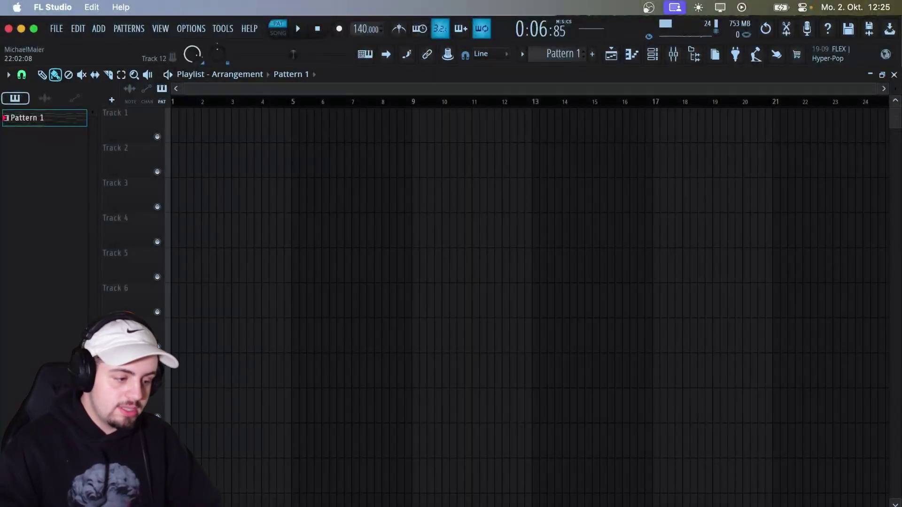
- Split Pattern 1 by channel into separate Kick, 808, snare, hh, oh, bass and mello patterns and arrange them on matching playlist tracks
{"action": "right_click", "coordinate": [57, 116]}
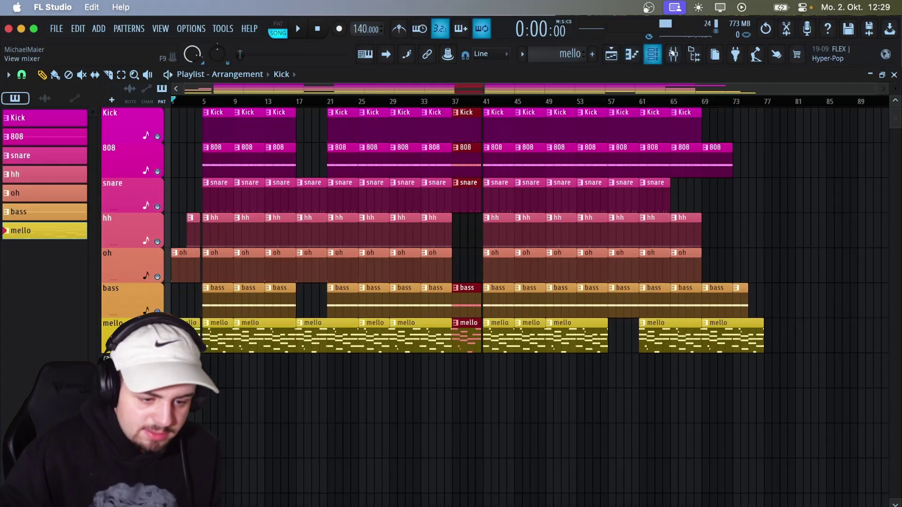
- Place the jyn destr0y riser (short) and jyn phantom riser samples from the OhMyGod Risers folder on the raiser track
{"action": "left_click", "coordinate": [693, 54]}
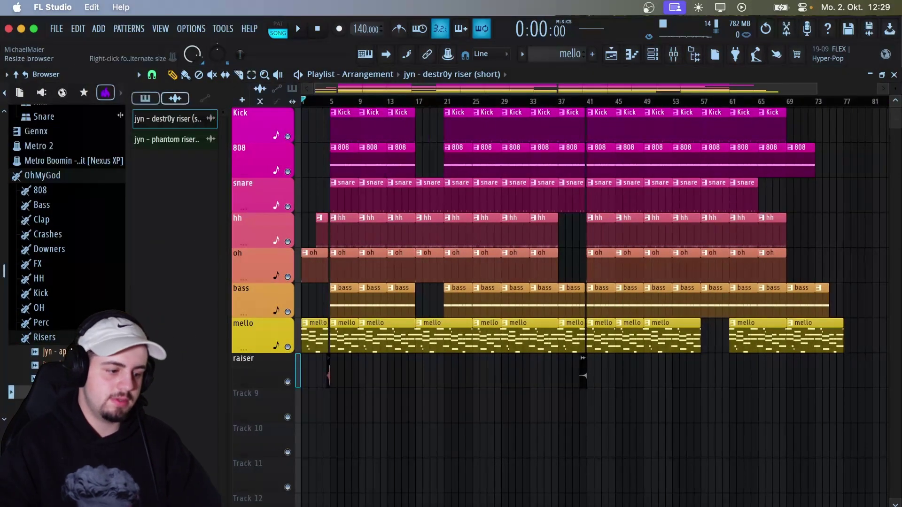
{"action": "left_click", "coordinate": [105, 176]}
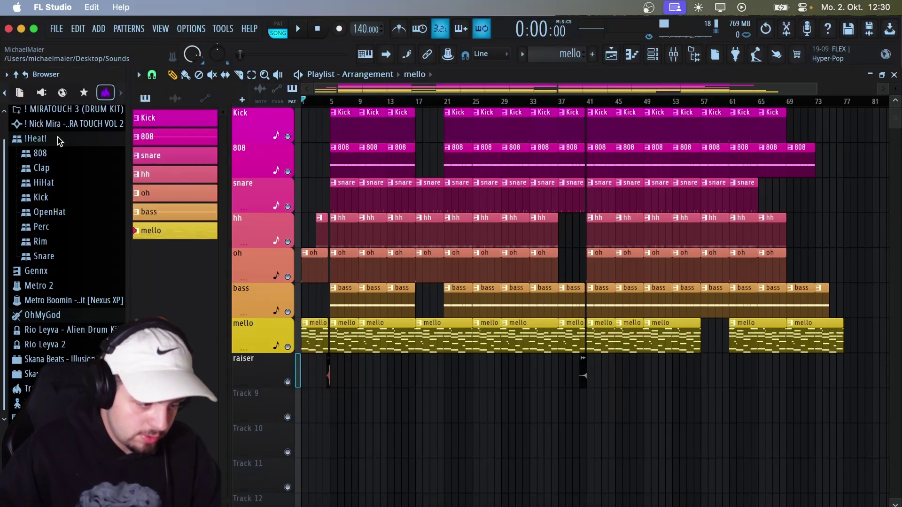
{"action": "left_click", "coordinate": [58, 139]}
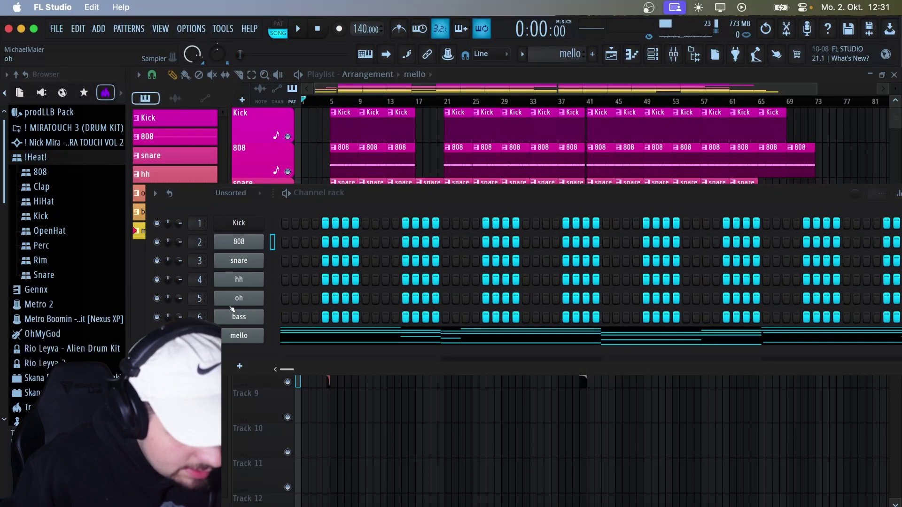
{"action": "right_click", "coordinate": [245, 318]}
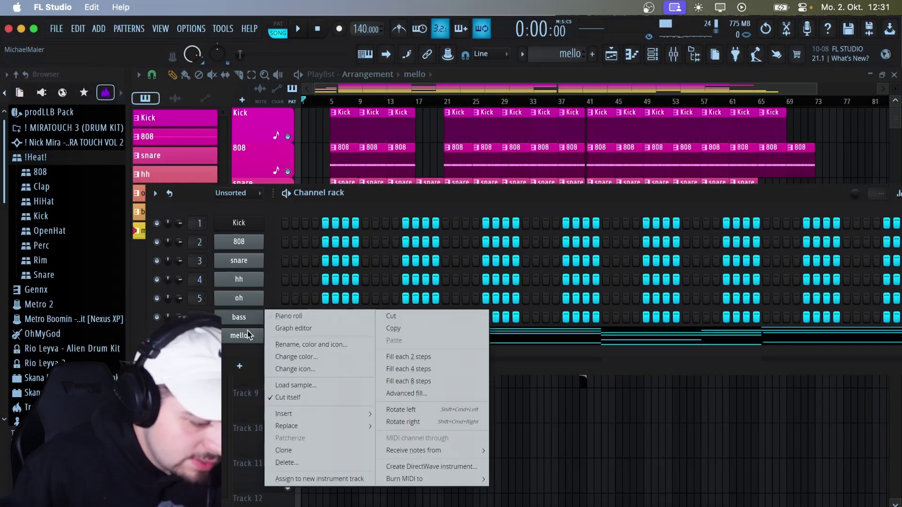
{"action": "left_click", "coordinate": [233, 350]}
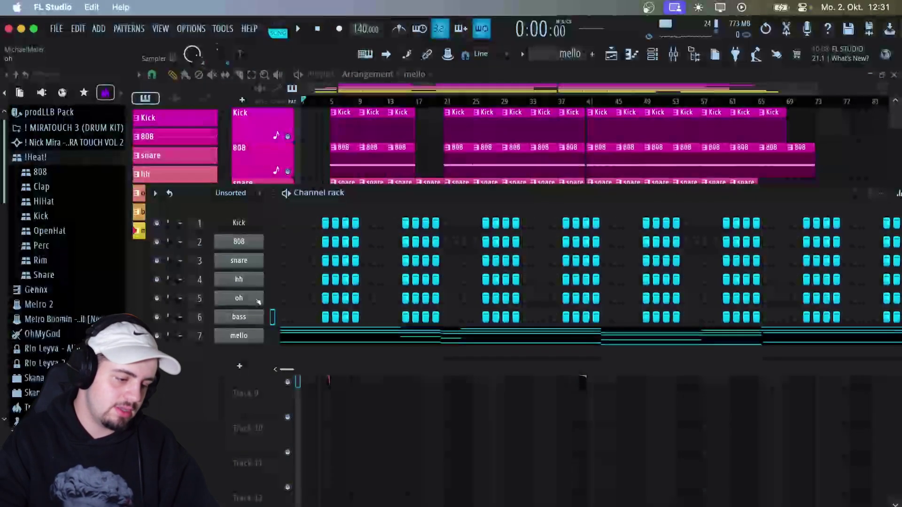
- Audition the samples in the !Heat! OpenHat folder and load Crash (1) into the oh channel
{"action": "left_click", "coordinate": [47, 231]}
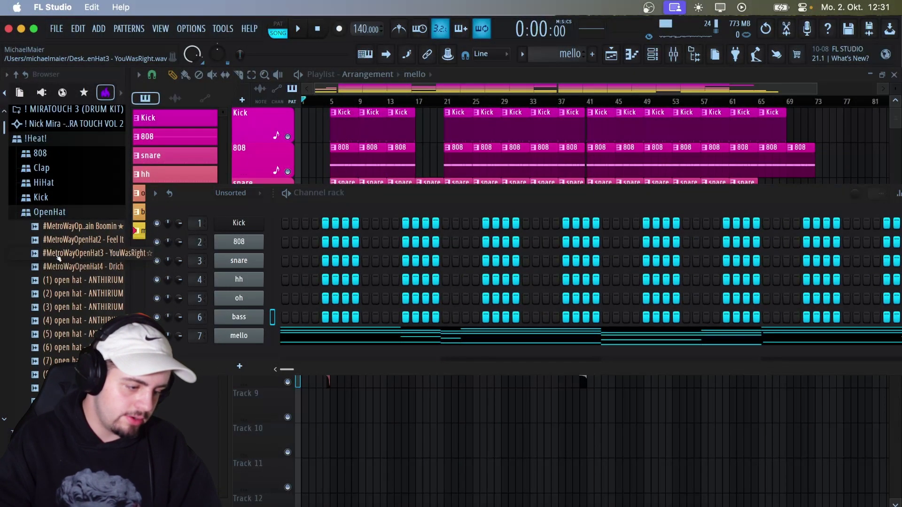
{"action": "left_click", "coordinate": [55, 255]}
{"action": "left_click", "coordinate": [66, 267]}
{"action": "left_click", "coordinate": [69, 282]}
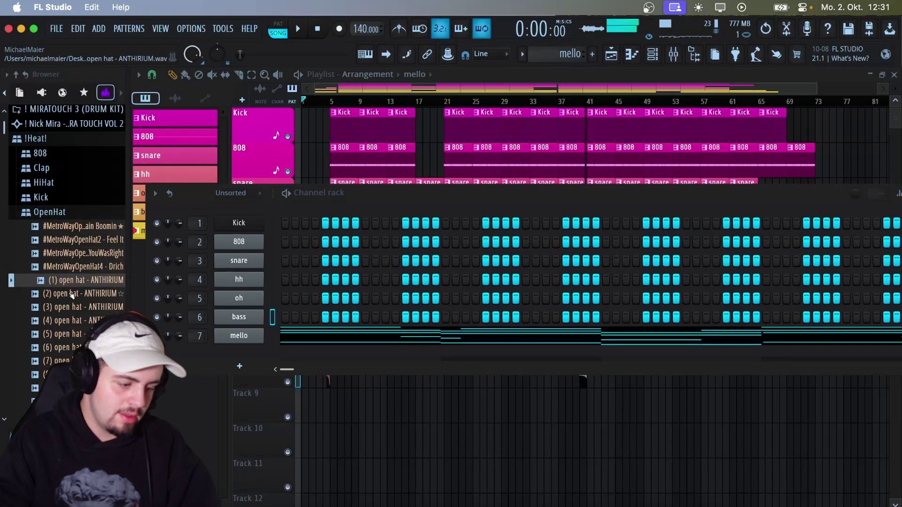
{"action": "left_click", "coordinate": [70, 294]}
{"action": "left_click", "coordinate": [75, 307]}
{"action": "left_click", "coordinate": [80, 320]}
{"action": "left_click", "coordinate": [82, 334]}
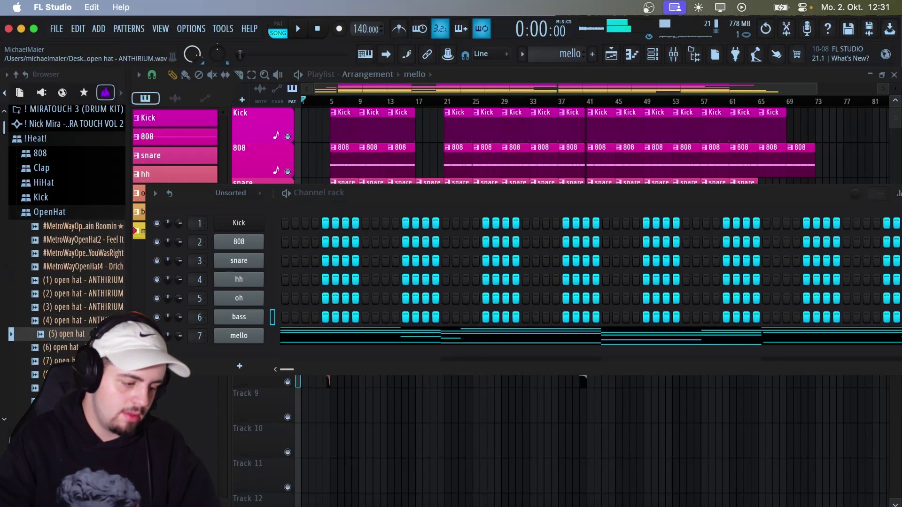
{"action": "left_click", "coordinate": [82, 361]}
{"action": "left_click", "coordinate": [82, 361]}
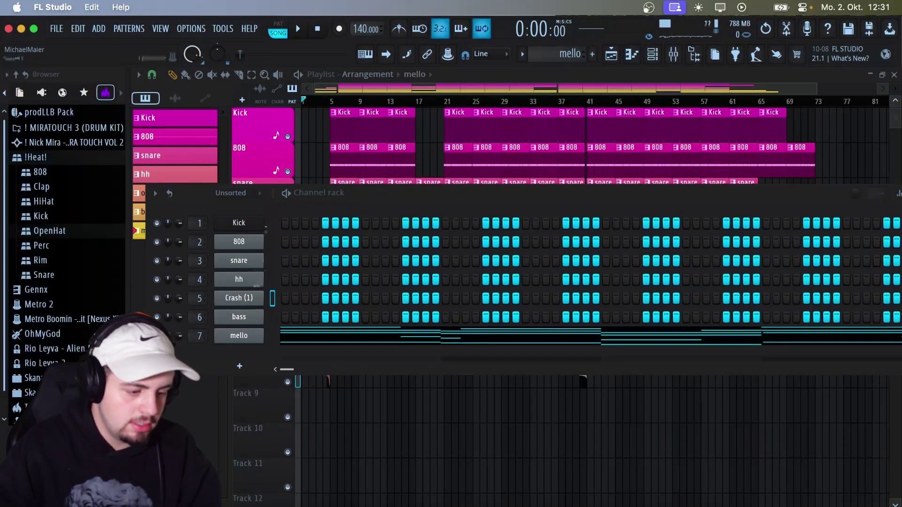
- Load the #MetroWay8084 - Spinz sample from the !Heat! 808 folder into the 808 channel
{"action": "left_click", "coordinate": [69, 173]}
{"action": "left_click", "coordinate": [66, 209]}
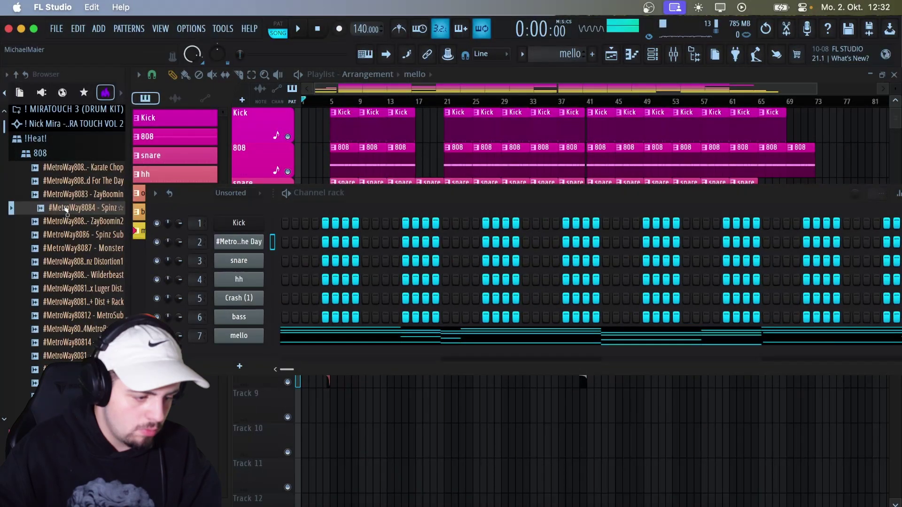
{"action": "left_click_drag", "start_coordinate": [66, 209], "coordinate": [239, 241]}
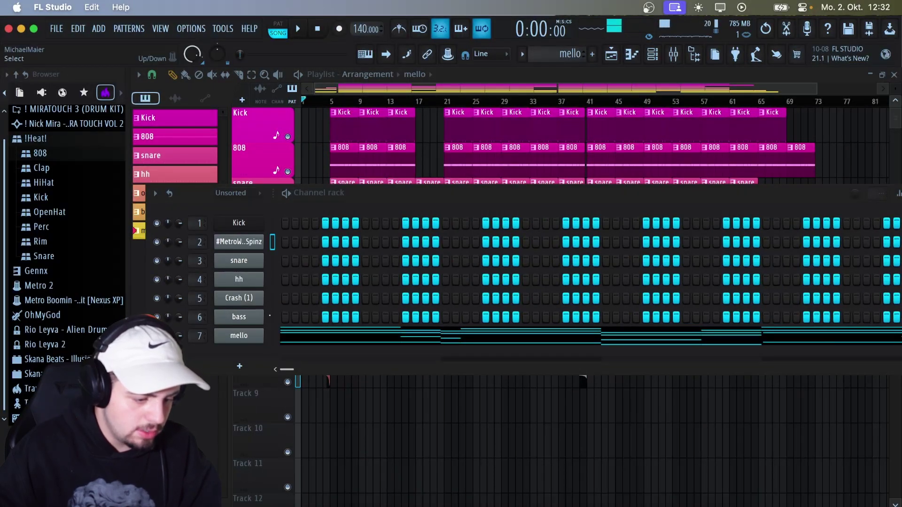
- Load the (2) ANTHIRIUM kick sample into the Kick channel and a #MetroWay hi-hat sample from !Heat! into the hh channel
{"action": "left_click", "coordinate": [274, 279]}
{"action": "left_click", "coordinate": [56, 198]}
{"action": "left_click_drag", "start_coordinate": [68, 225], "coordinate": [70, 235]}
{"action": "left_click_drag", "start_coordinate": [71, 234], "coordinate": [238, 223]}
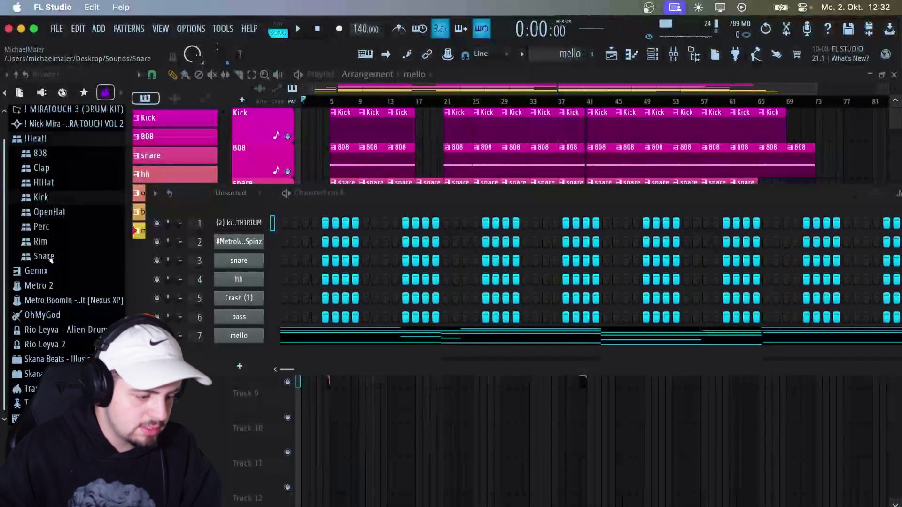
{"action": "left_click", "coordinate": [43, 183]}
{"action": "left_click_drag", "start_coordinate": [61, 207], "coordinate": [239, 279]}
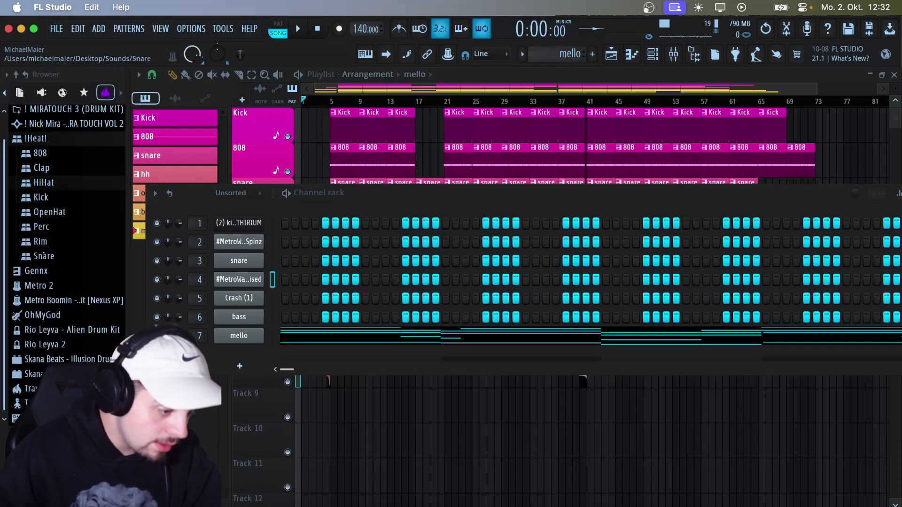
- Replace the mello channel's sampler with Xpand!2, using the Natural Panpipes sound from 21 Air Instruments, and put its window away
{"action": "right_click", "coordinate": [258, 335]}
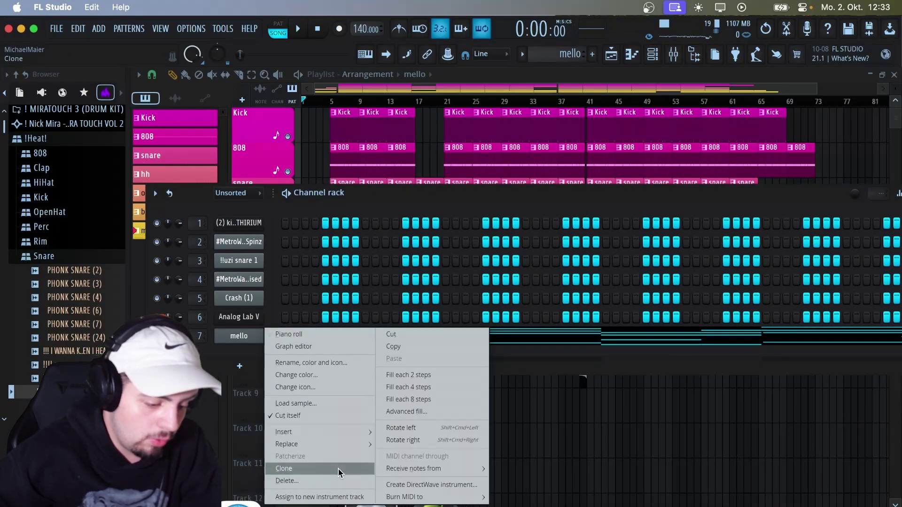
{"action": "mouse_move", "coordinate": [344, 445]}
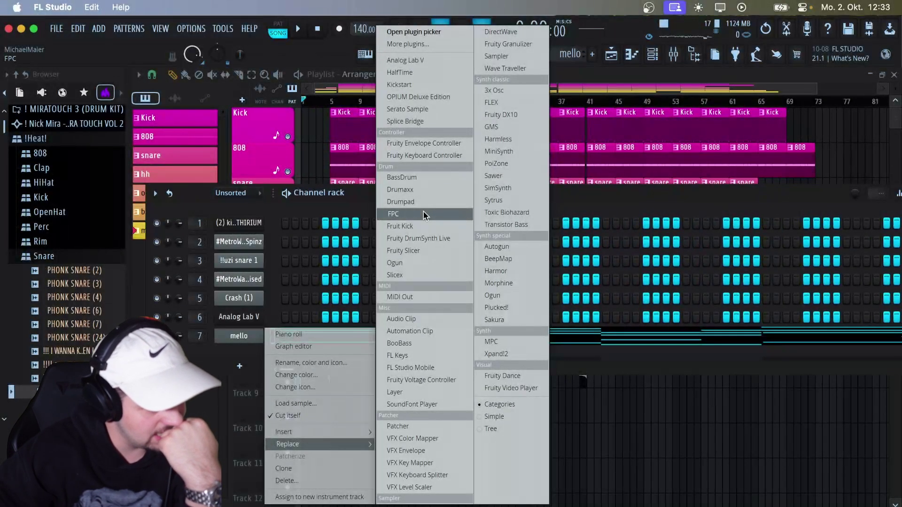
{"action": "left_click", "coordinate": [502, 355]}
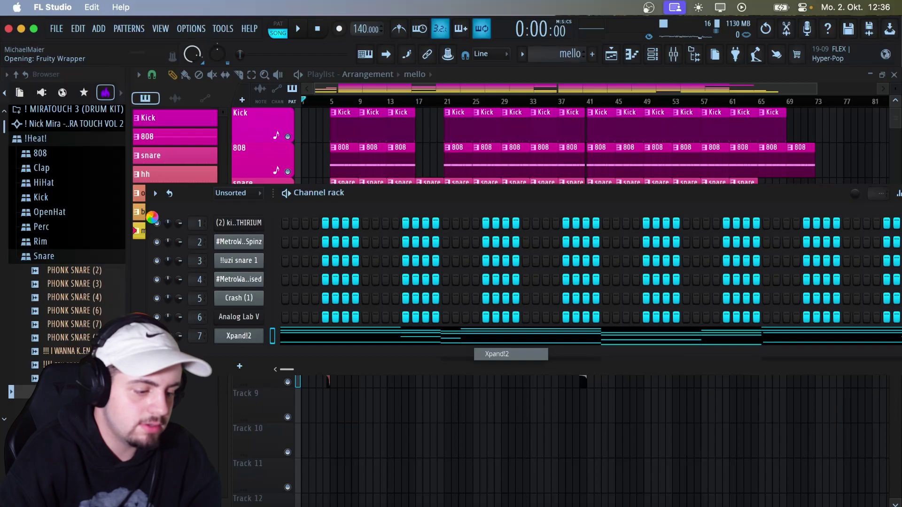
{"action": "right_click", "coordinate": [395, 498]}
{"action": "left_click", "coordinate": [407, 456]}
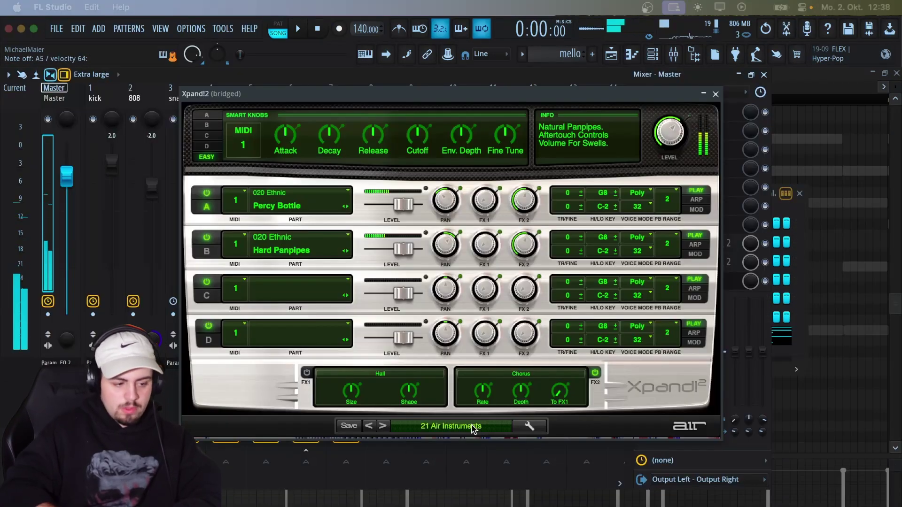
{"action": "left_click", "coordinate": [703, 94]}
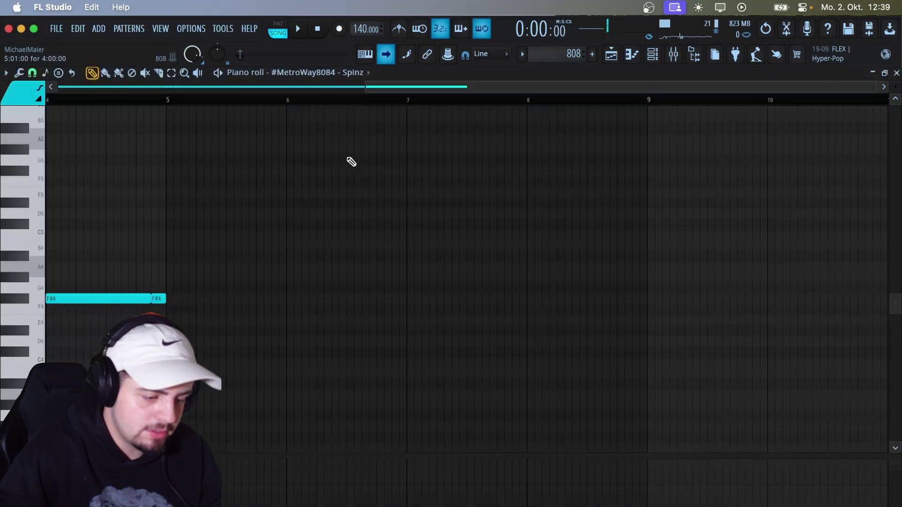
- Transpose the 808 notes up one octave to F#5 and play the arrangement
{"action": "key", "text": "ctrl+Up"}
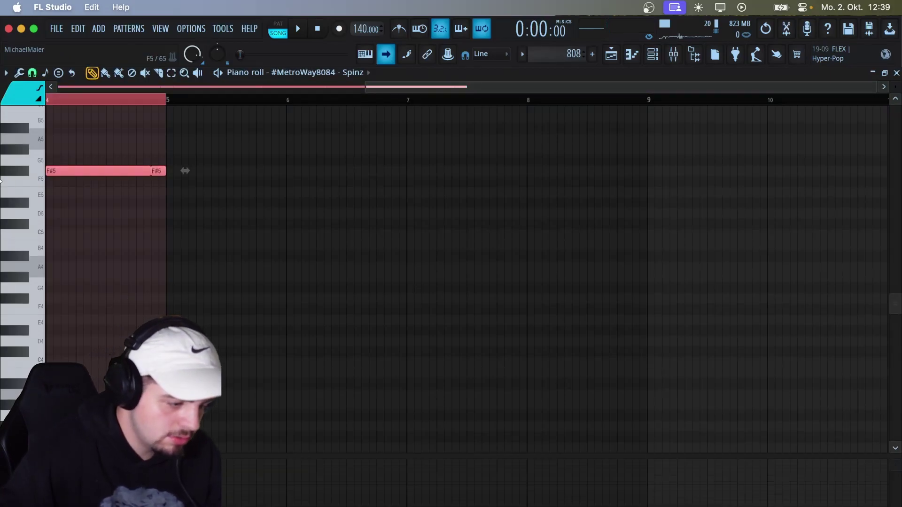
{"action": "key", "text": "space"}
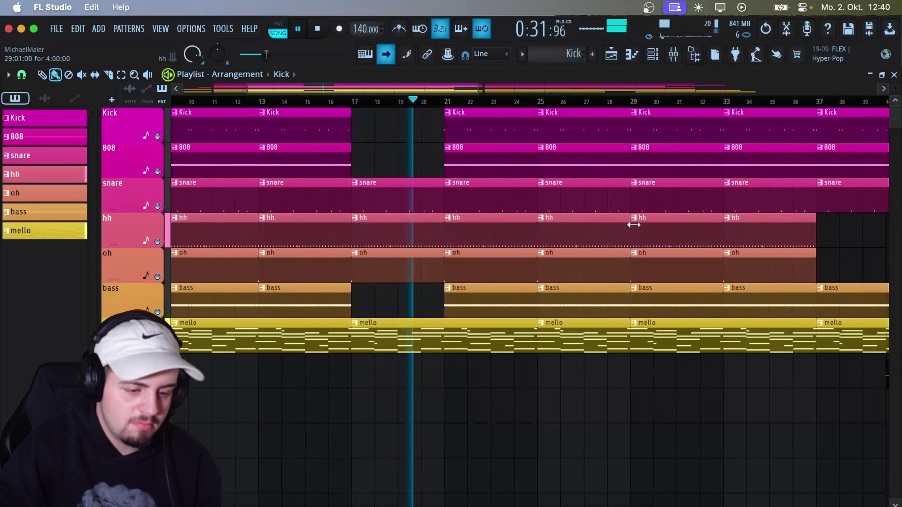
- Set the hh mixer track to -8.9 dB, raise the snare track to the default fader level and close the mixer
{"action": "left_click", "coordinate": [673, 54]}
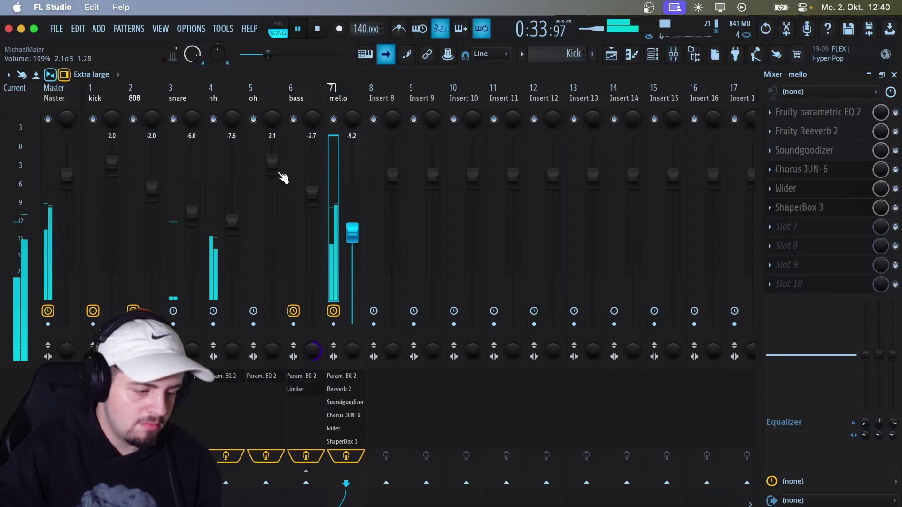
{"action": "left_click_drag", "start_coordinate": [231, 228], "coordinate": [192, 179]}
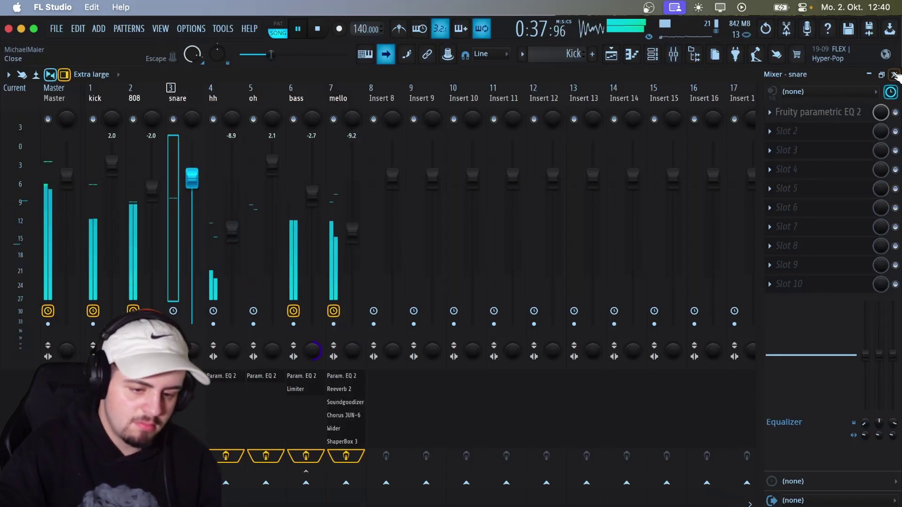
{"action": "left_click", "coordinate": [893, 75]}
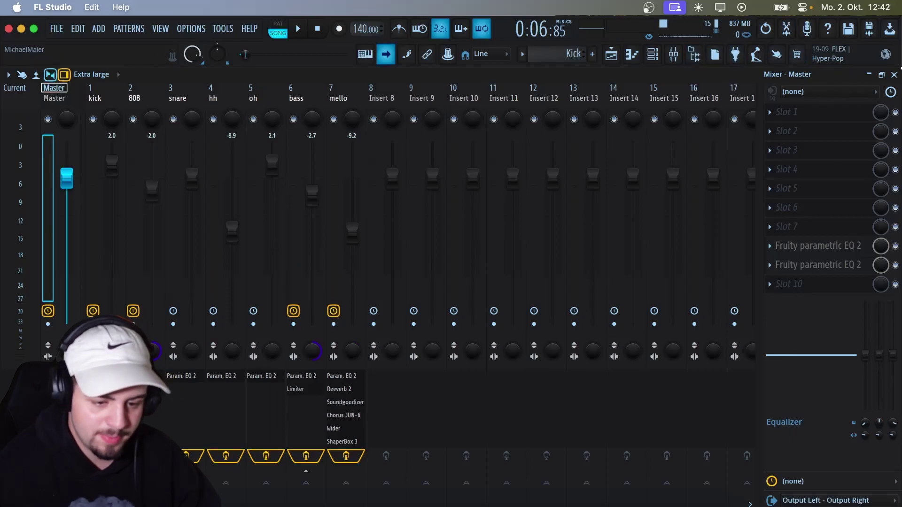
- Close the mixer and open the mello clip from the playlist in the piano roll
{"action": "left_click", "coordinate": [894, 75]}
{"action": "scroll", "coordinate": [417, 245], "scroll_direction": "down", "scroll_amount": 4}
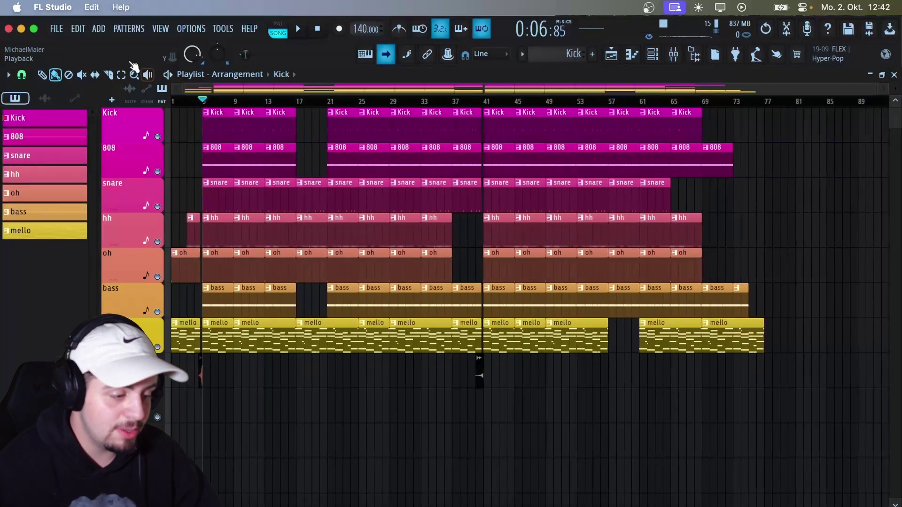
{"action": "left_click", "coordinate": [57, 29]}
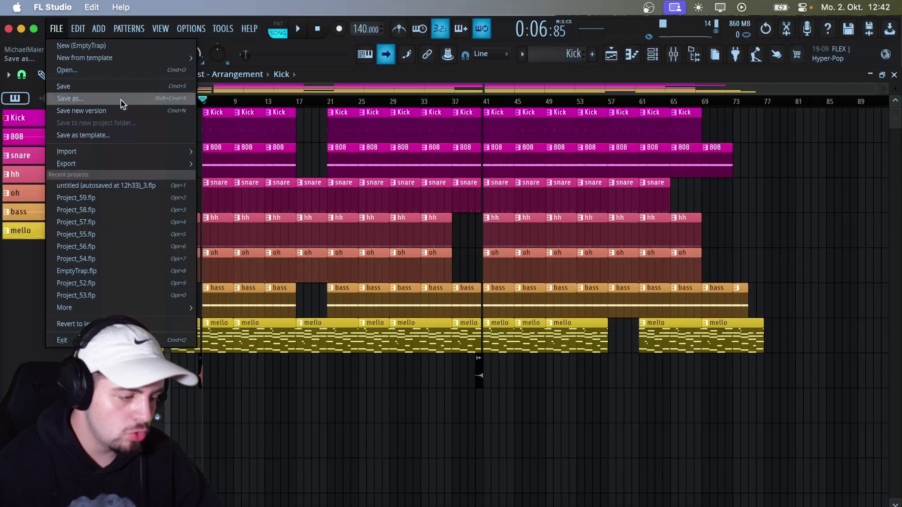
{"action": "double_click", "coordinate": [335, 341]}
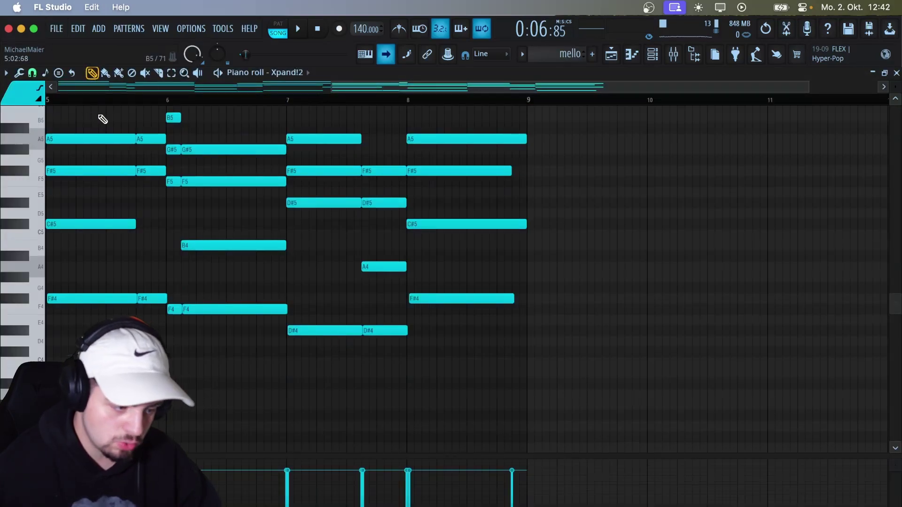
- Play the mello chords from bar 5 in short bursts and close the piano roll
{"action": "key", "text": "space"}
{"action": "key", "text": "space"}
{"action": "key", "text": "space"}
{"action": "key", "text": "space"}
{"action": "key", "text": "space"}
{"action": "key", "text": "space"}
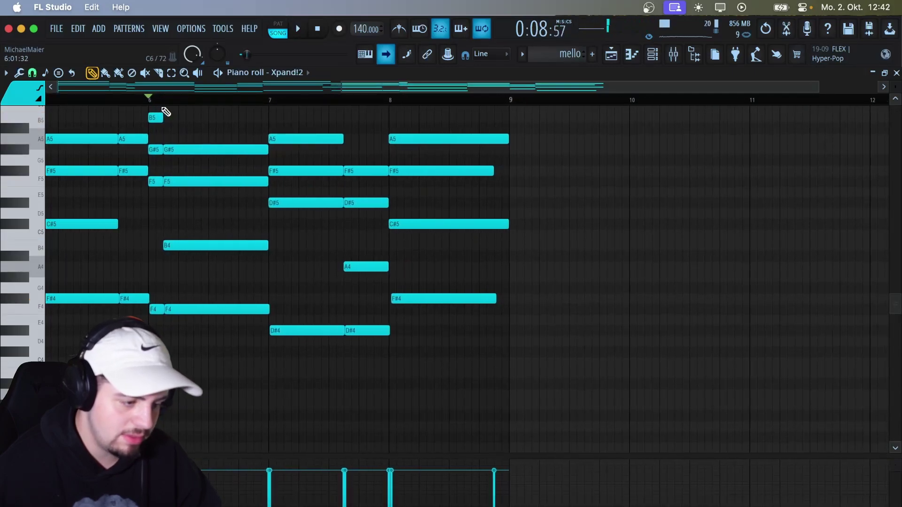
{"action": "key", "text": "space"}
{"action": "key", "text": "space"}
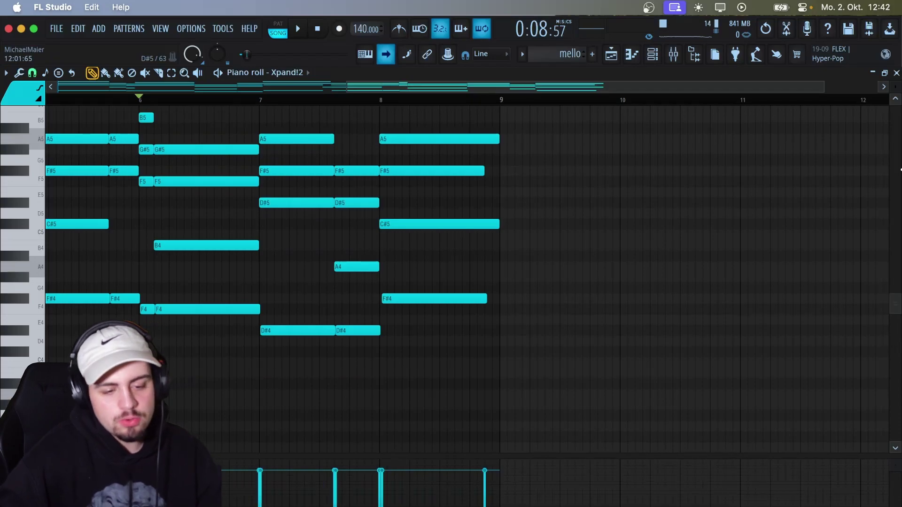
{"action": "left_click", "coordinate": [896, 74]}
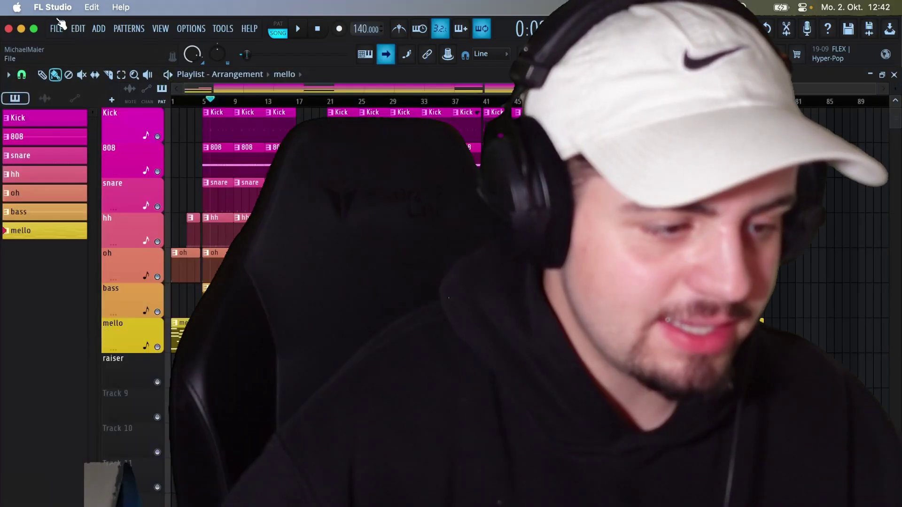
- Start saving the finished project to a file
{"action": "left_click", "coordinate": [56, 28]}
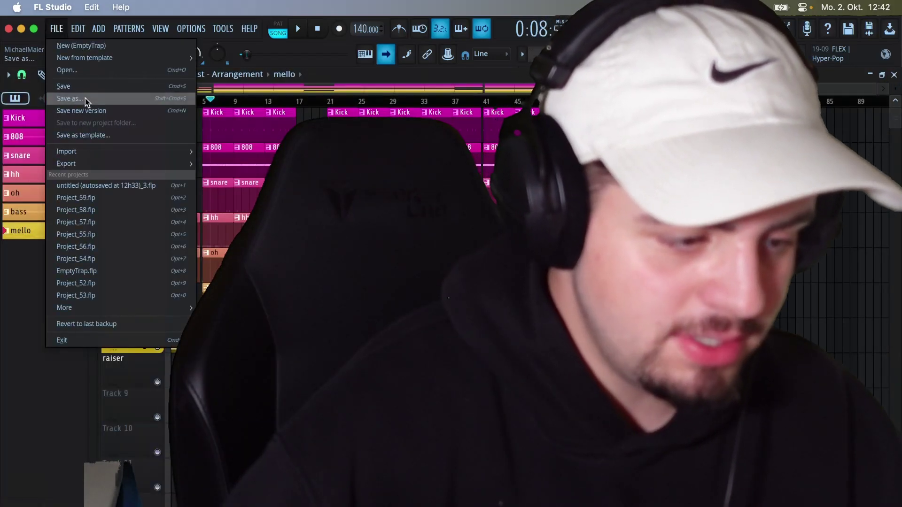
{"action": "left_click", "coordinate": [84, 90]}
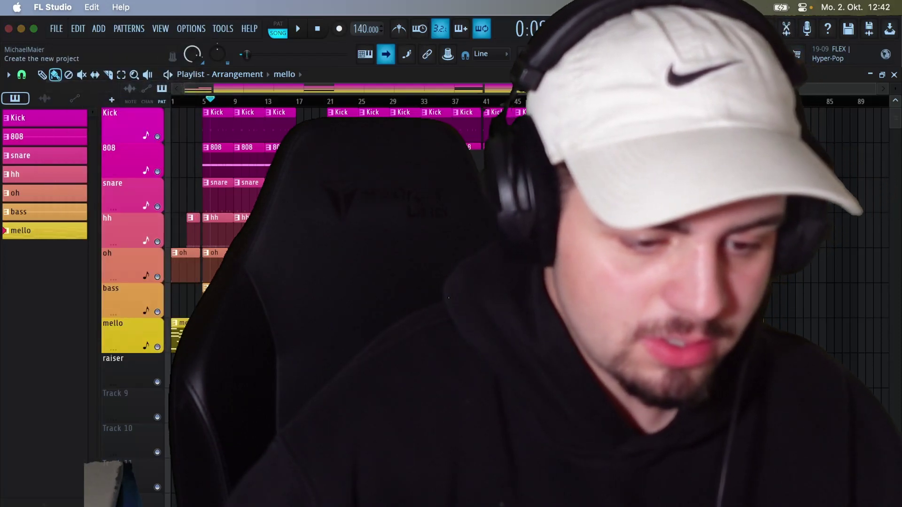